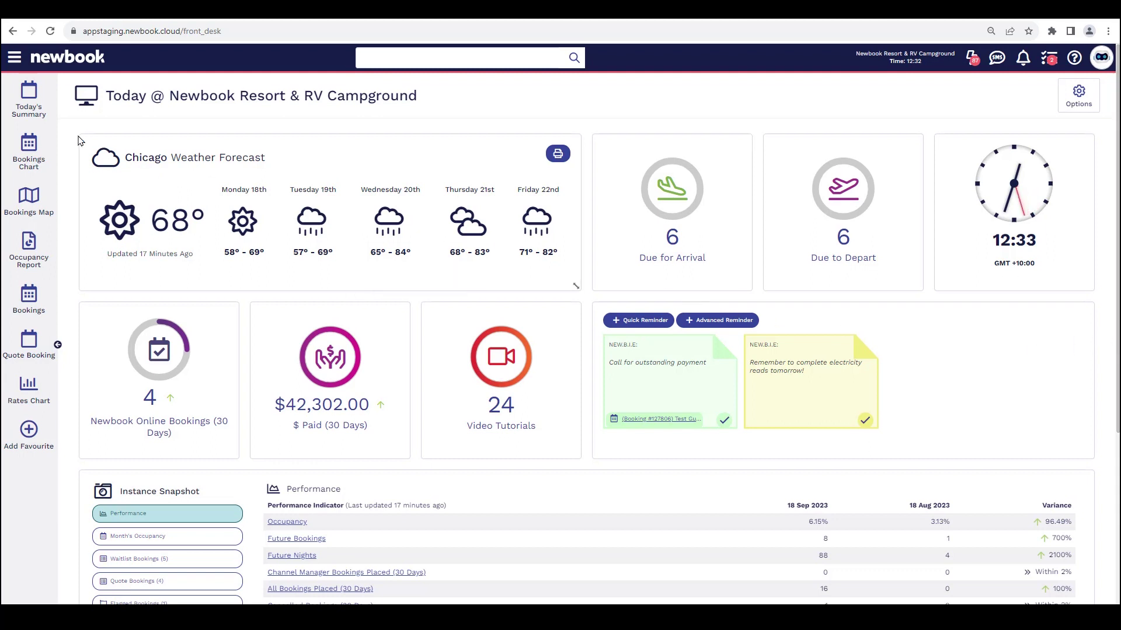
Find and open the Rate Types list.
click(13, 58)
text(rate t)
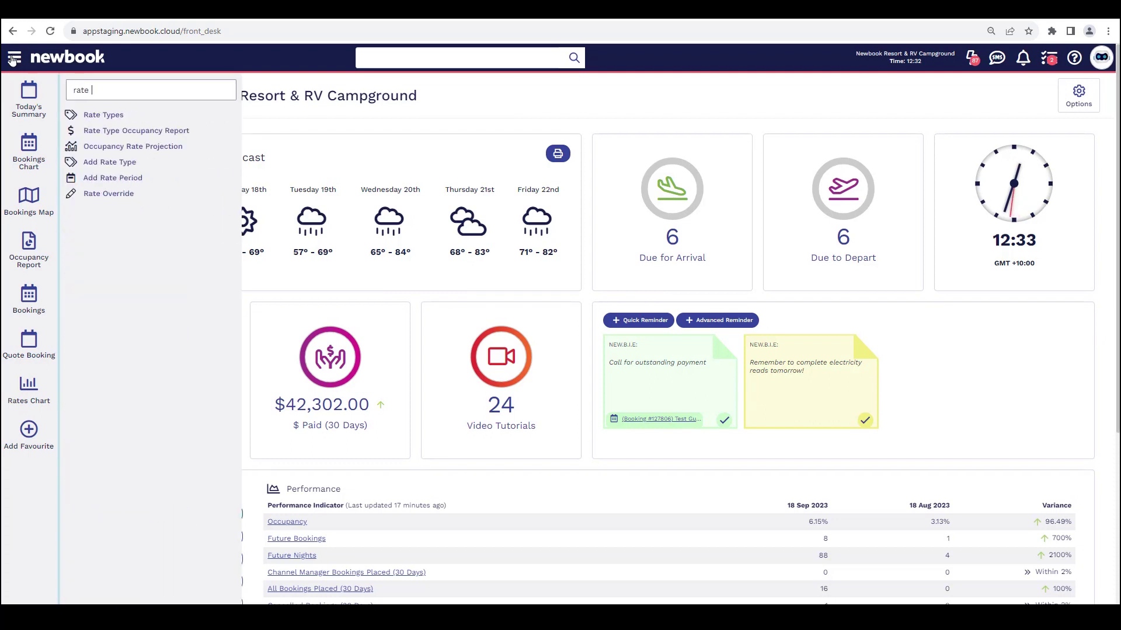
click(87, 117)
drag(103, 96, 200, 105)
click(198, 106)
drag(201, 194, 140, 206)
click(147, 239)
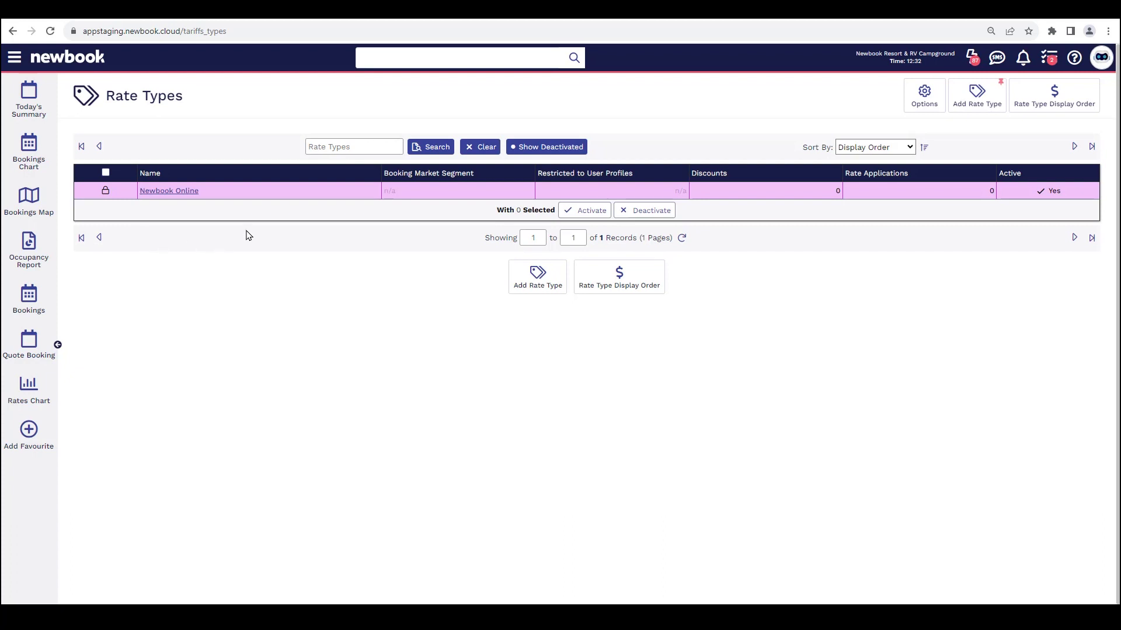
Start a new rate type named Best Flexible with the short description Flexible Refund Options.
click(983, 110)
drag(267, 170, 276, 194)
click(296, 190)
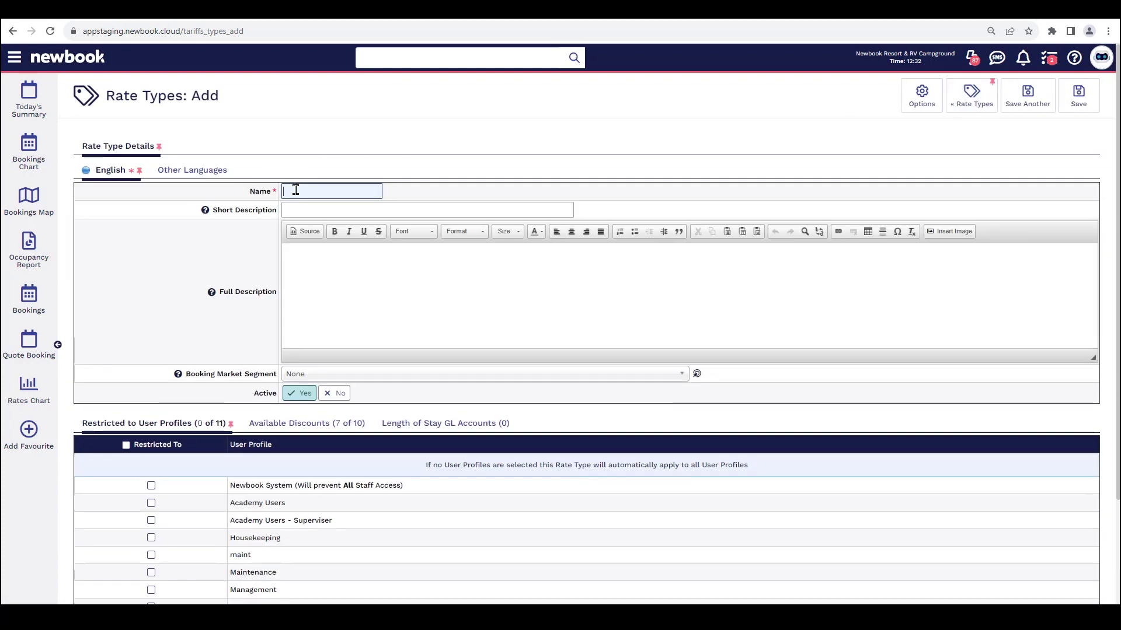
text(Beds F)
text(lexible)
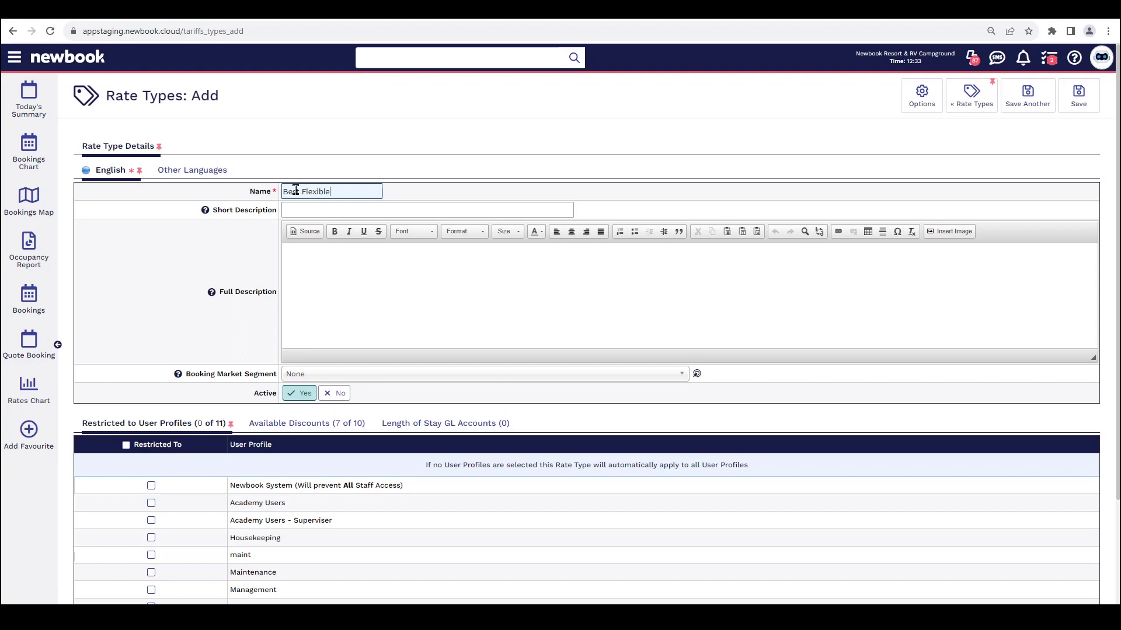
click(298, 204)
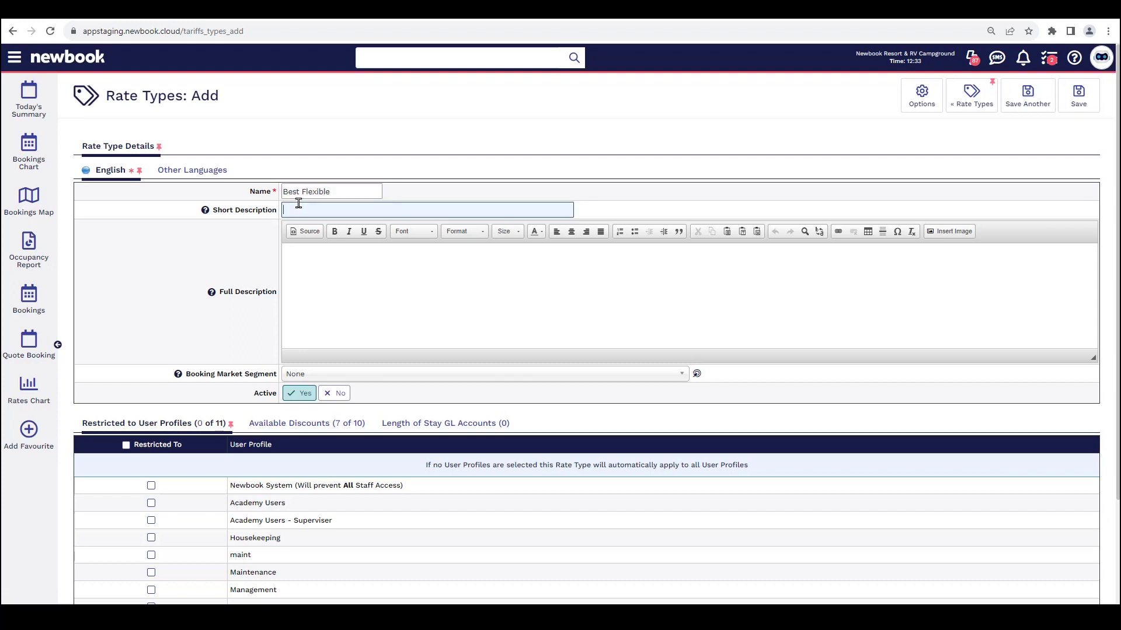
mouse_move(204, 211)
text(Flexible Refund Options)
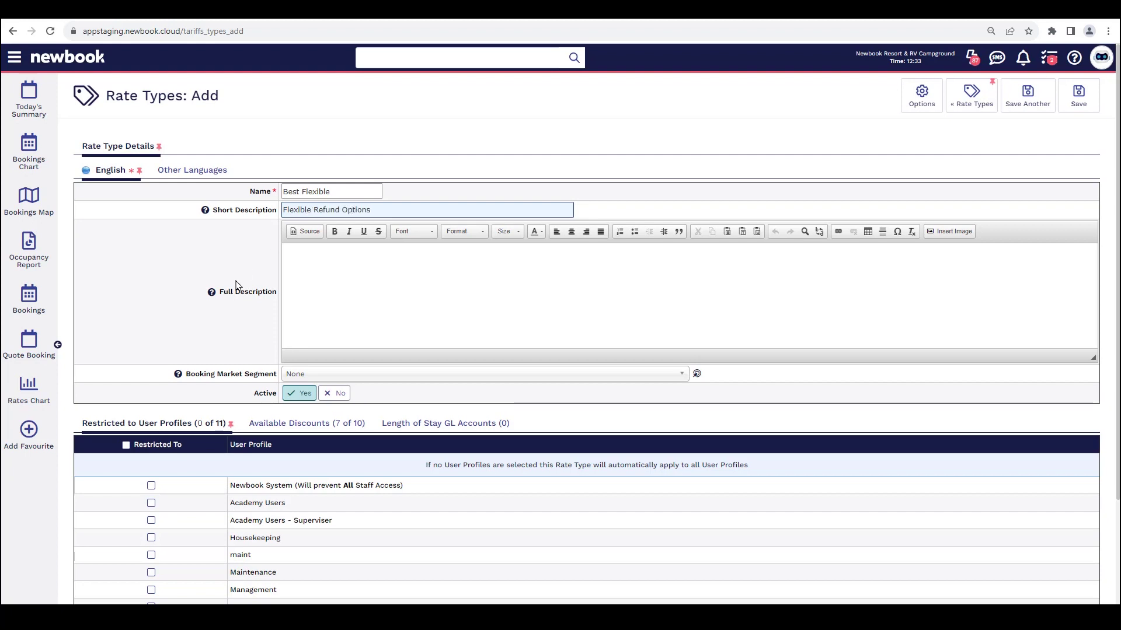
mouse_move(211, 294)
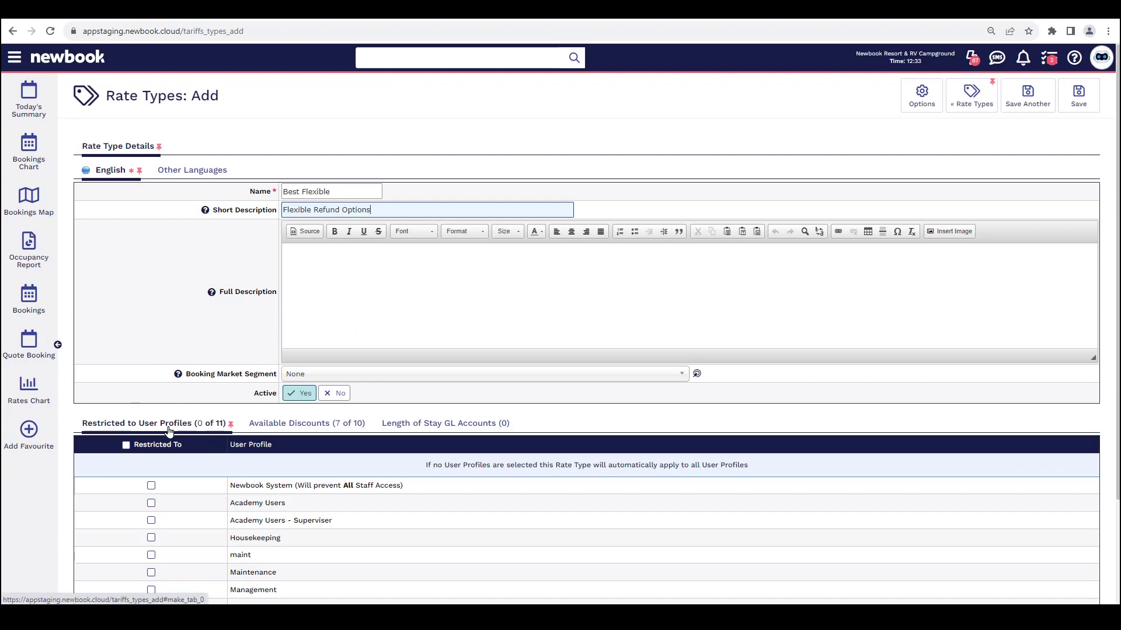
Try restricting the rate type to the Management user profile.
scroll(123, 432, down, 3)
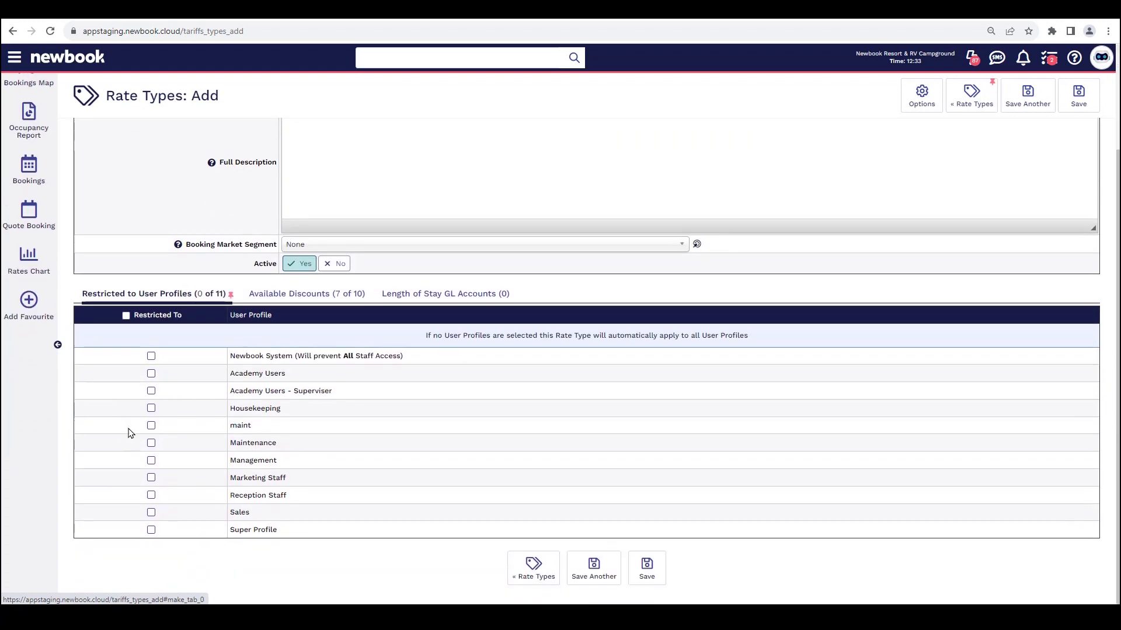
click(173, 464)
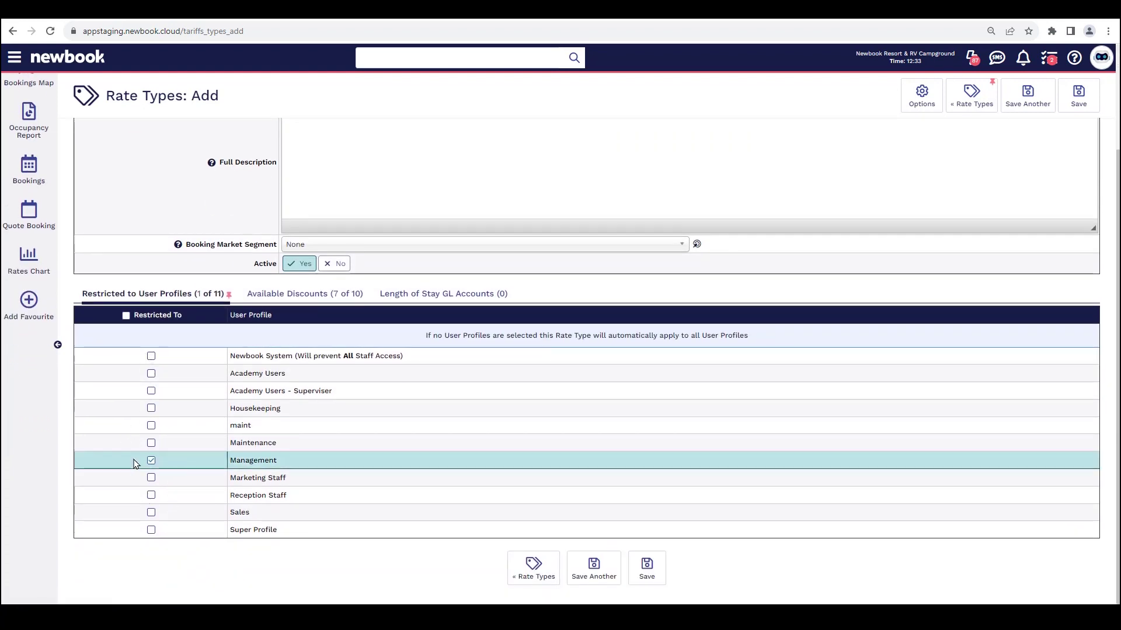
click(198, 462)
Review the rate type's available discounts and length-of-stay GL accounts, and save the rate type.
click(284, 295)
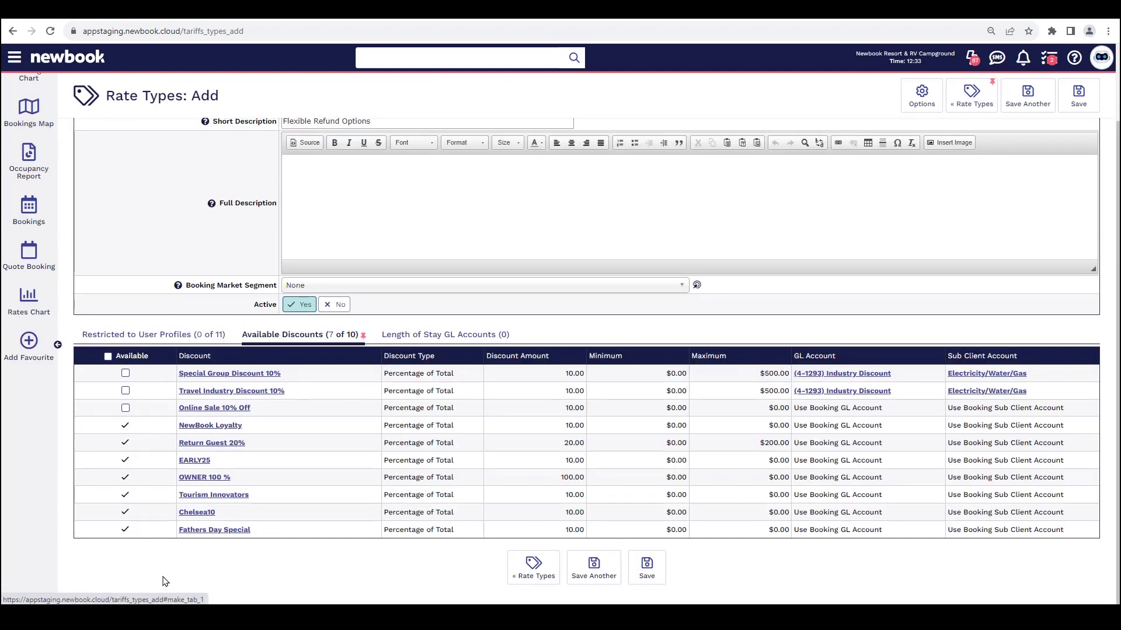
click(416, 425)
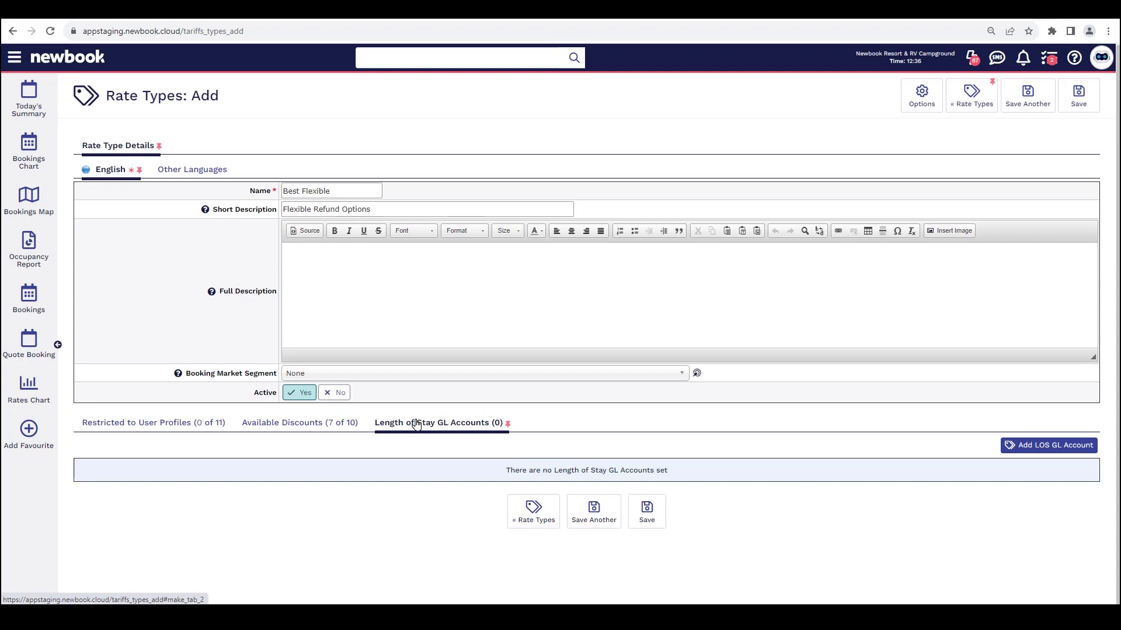
click(647, 512)
drag(308, 150, 152, 148)
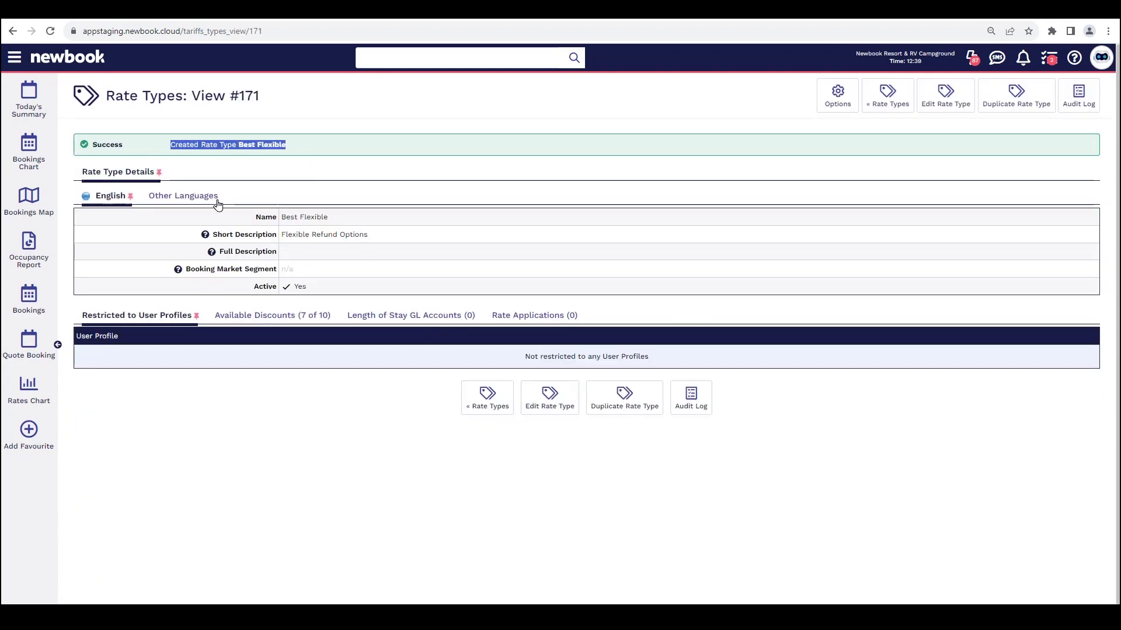
drag(266, 218, 356, 218)
click(357, 218)
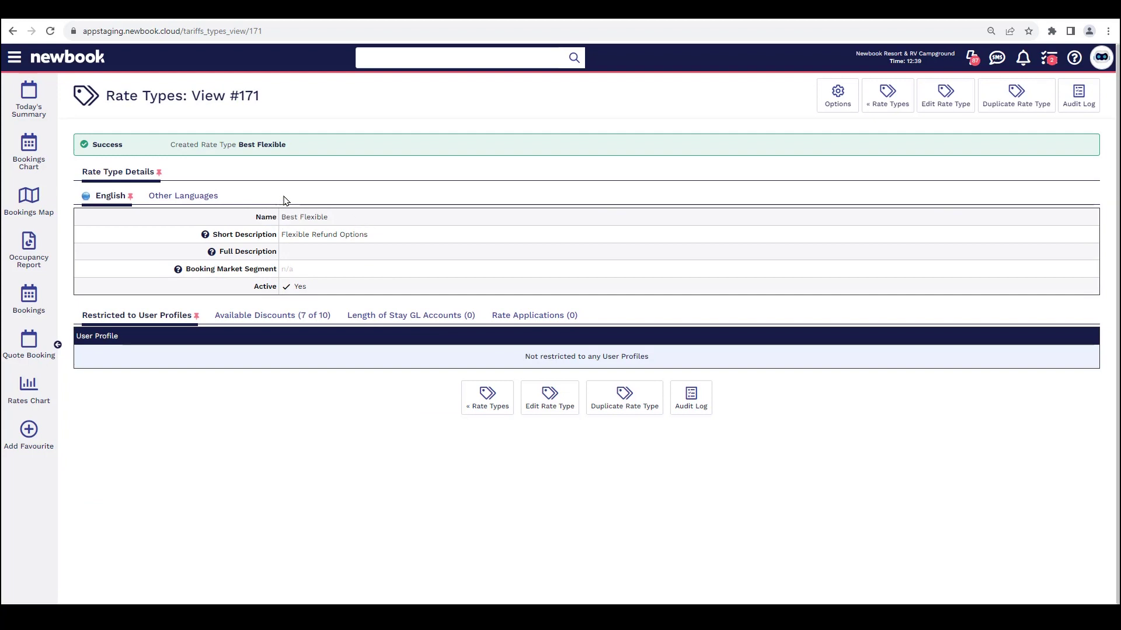
Find and open the Rates Periods list.
click(13, 60)
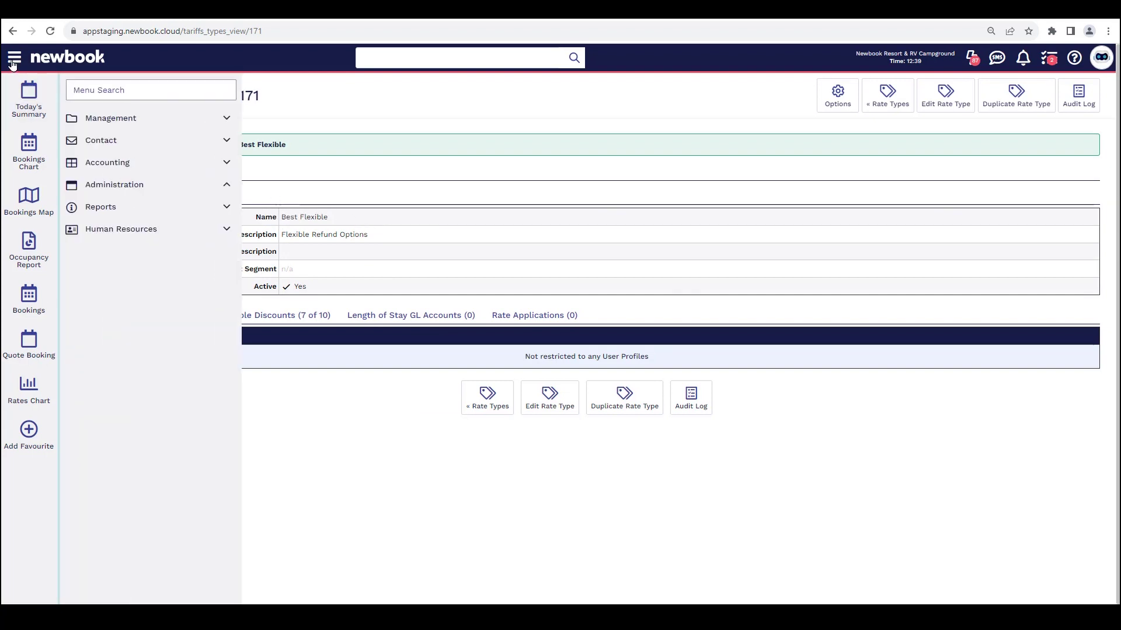
text(periods)
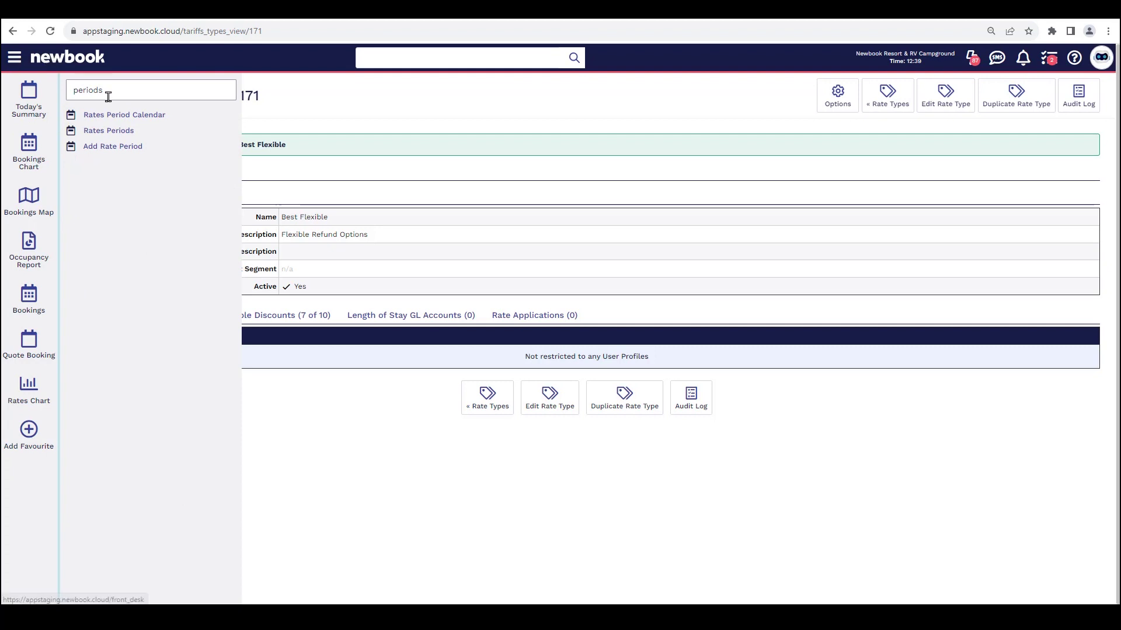
click(122, 130)
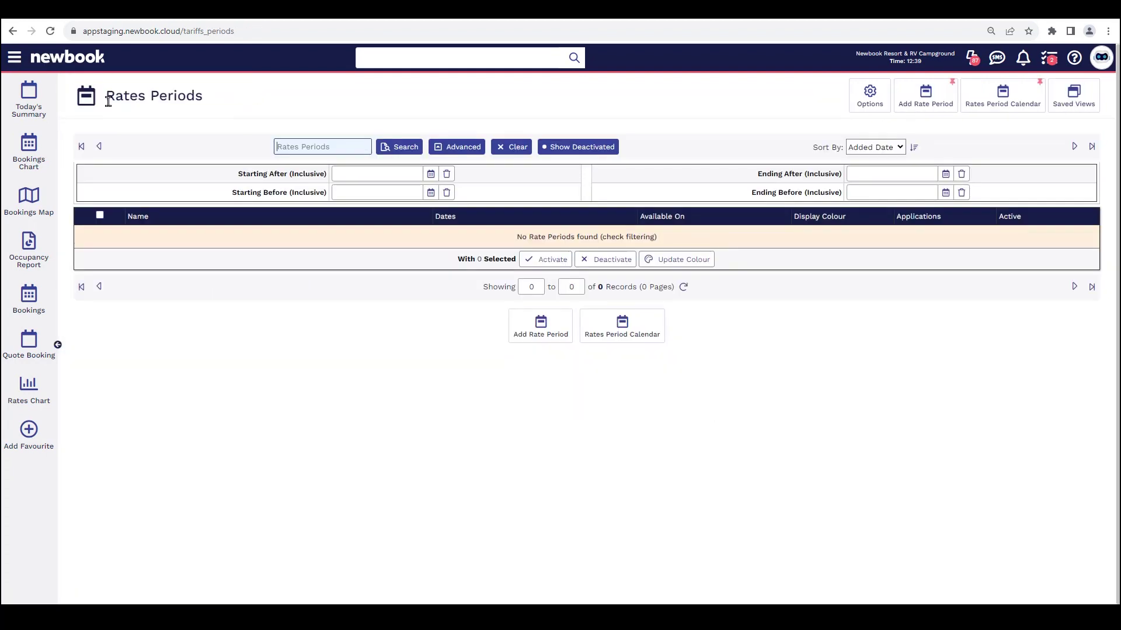
drag(108, 99, 250, 97)
click(247, 95)
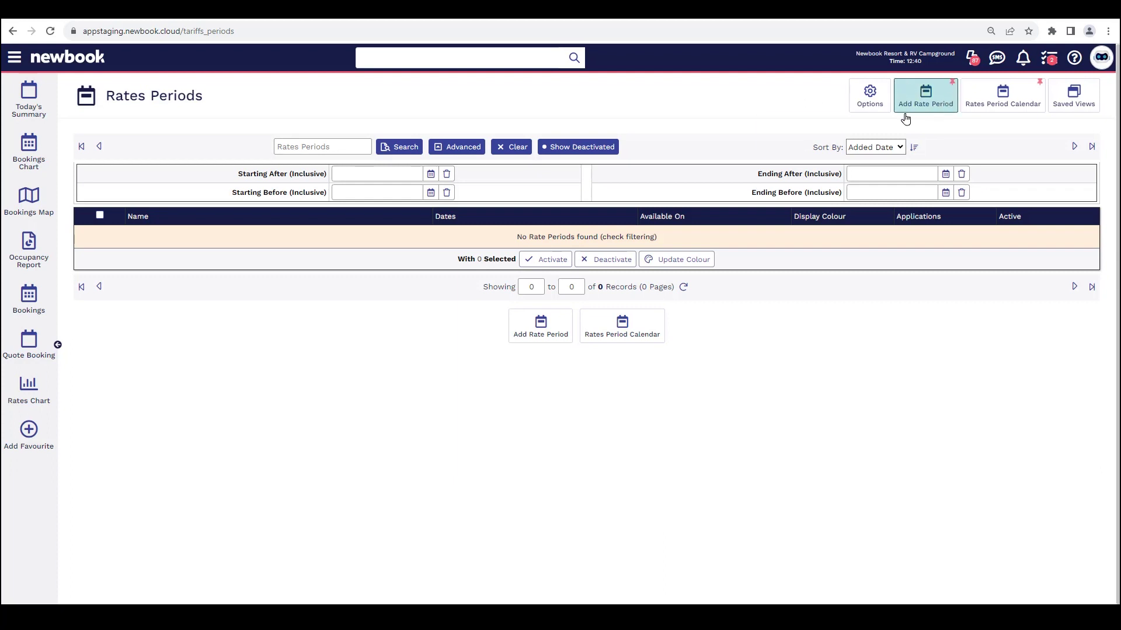
Start a new rate period and name it Low Season 22.
click(918, 102)
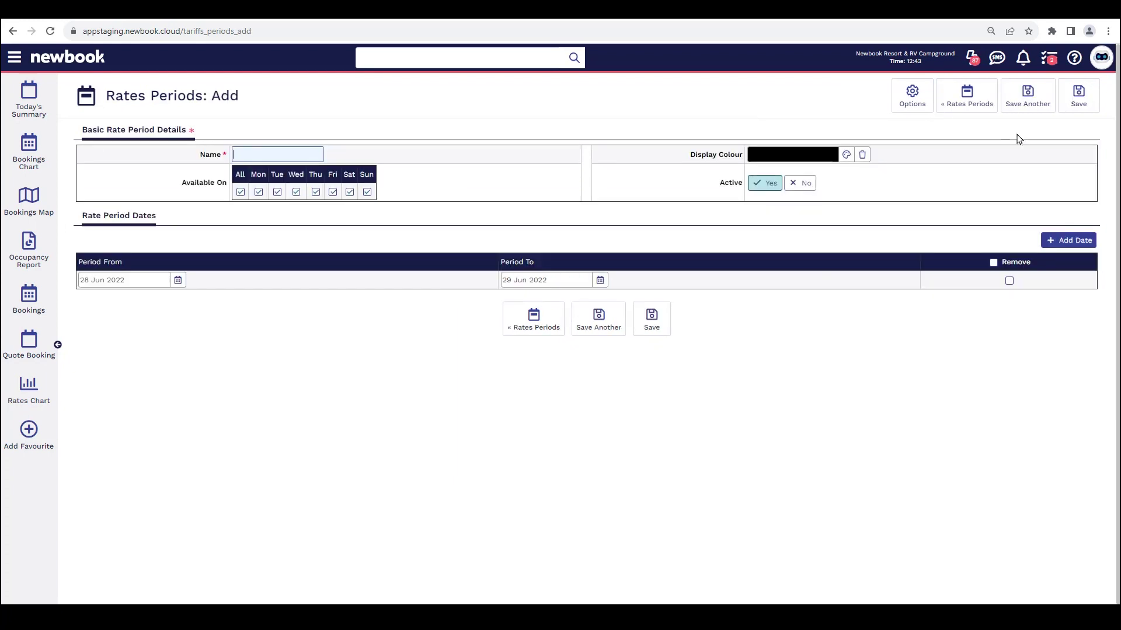
drag(253, 104, 104, 96)
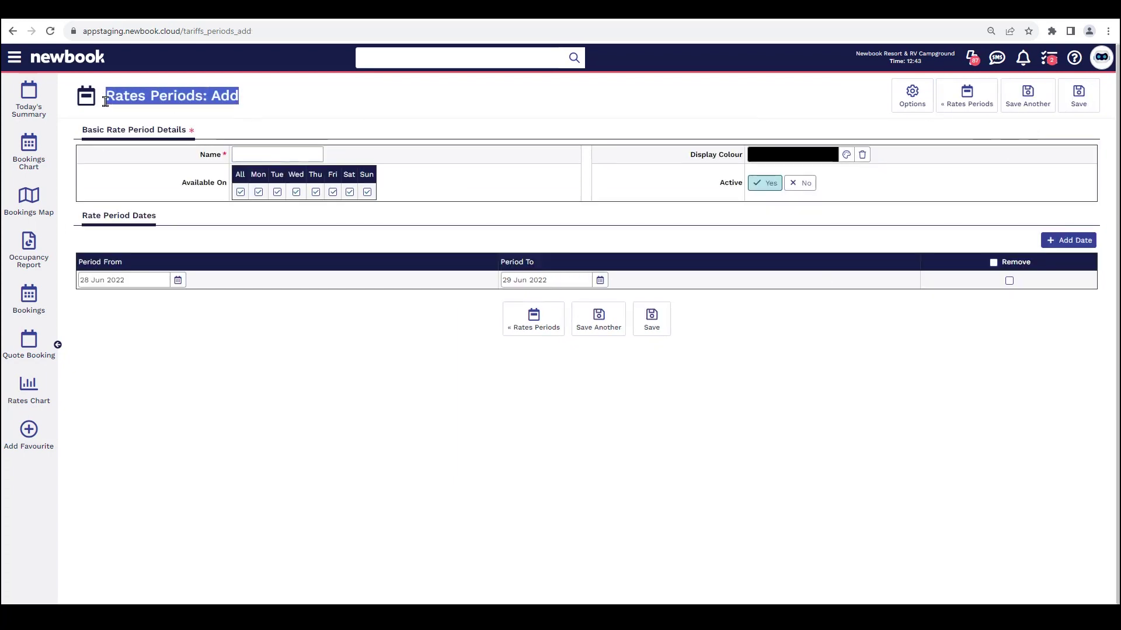
click(198, 163)
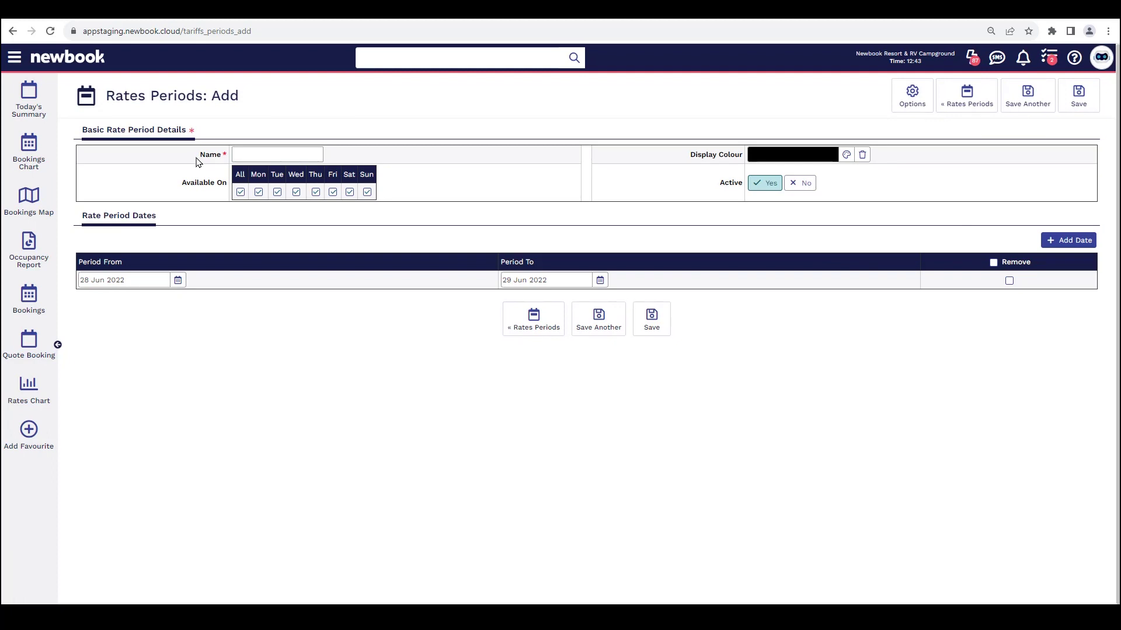
drag(199, 160, 228, 162)
click(238, 154)
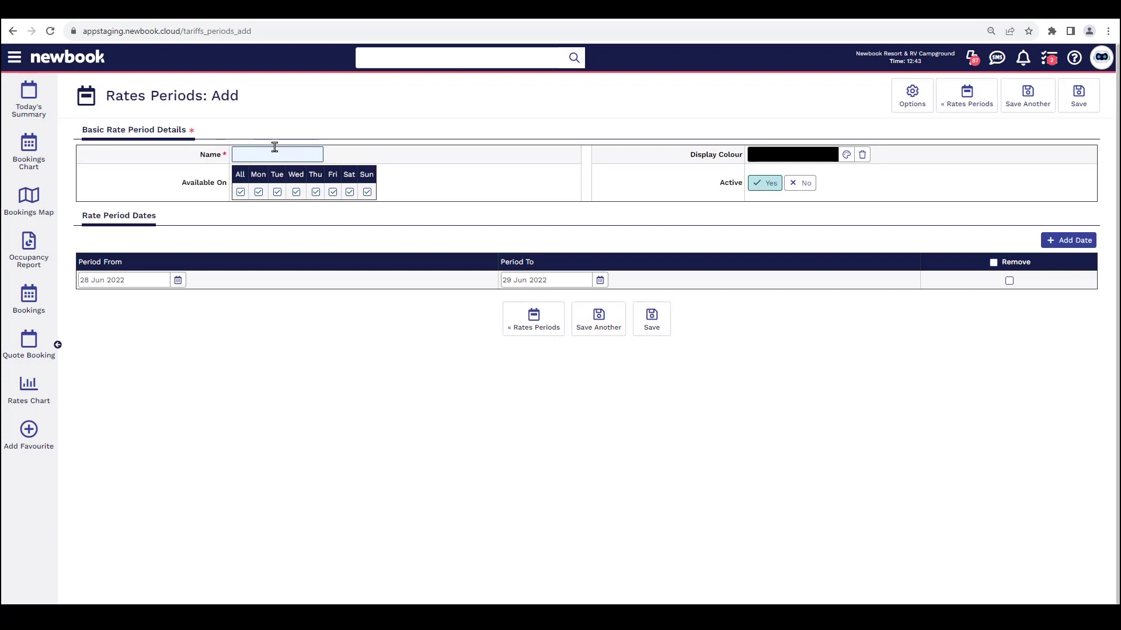
text(Low Season 22)
Set the display colour of the Low Season 22 rate period to light pink.
drag(684, 159, 742, 161)
click(764, 159)
drag(817, 212, 778, 174)
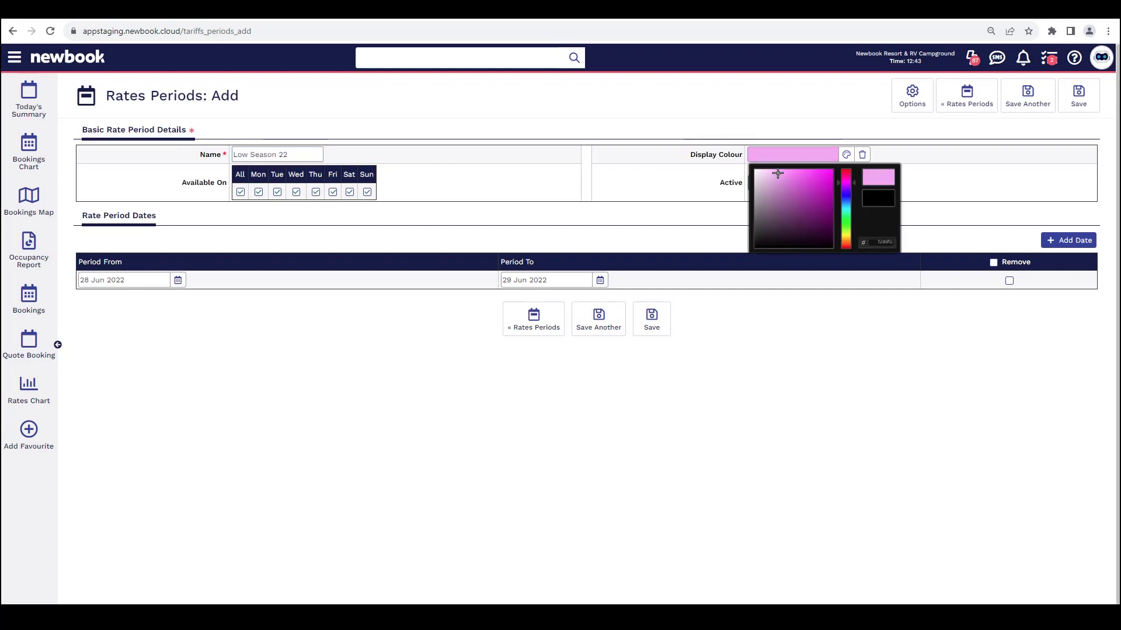
click(688, 172)
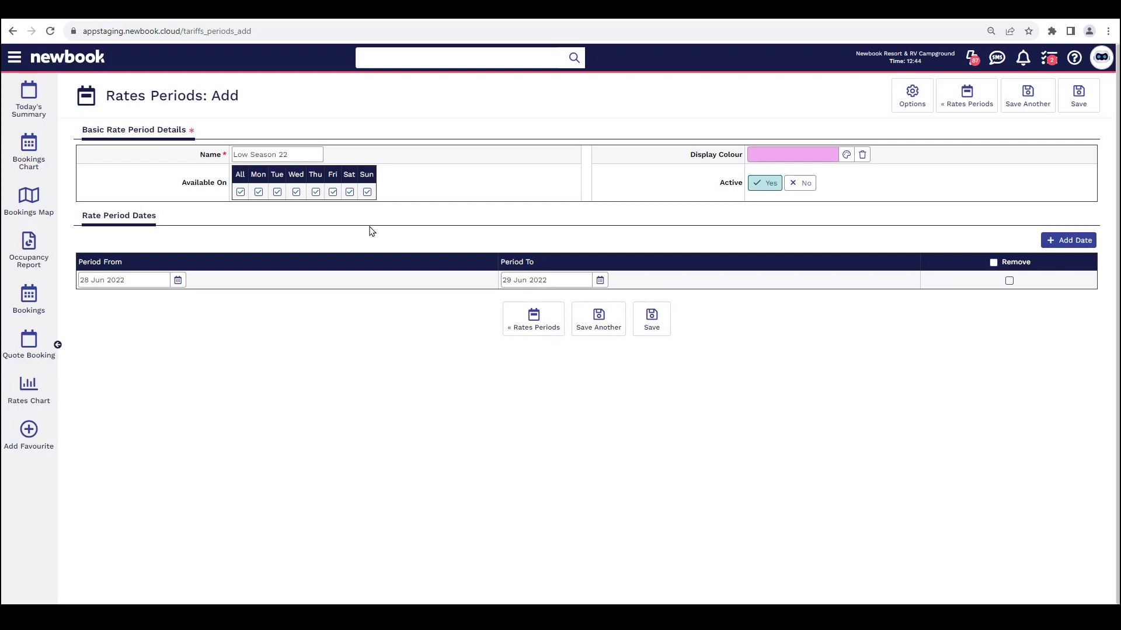
Set the start of the first date range to 1 Oct 2022.
drag(77, 269, 130, 271)
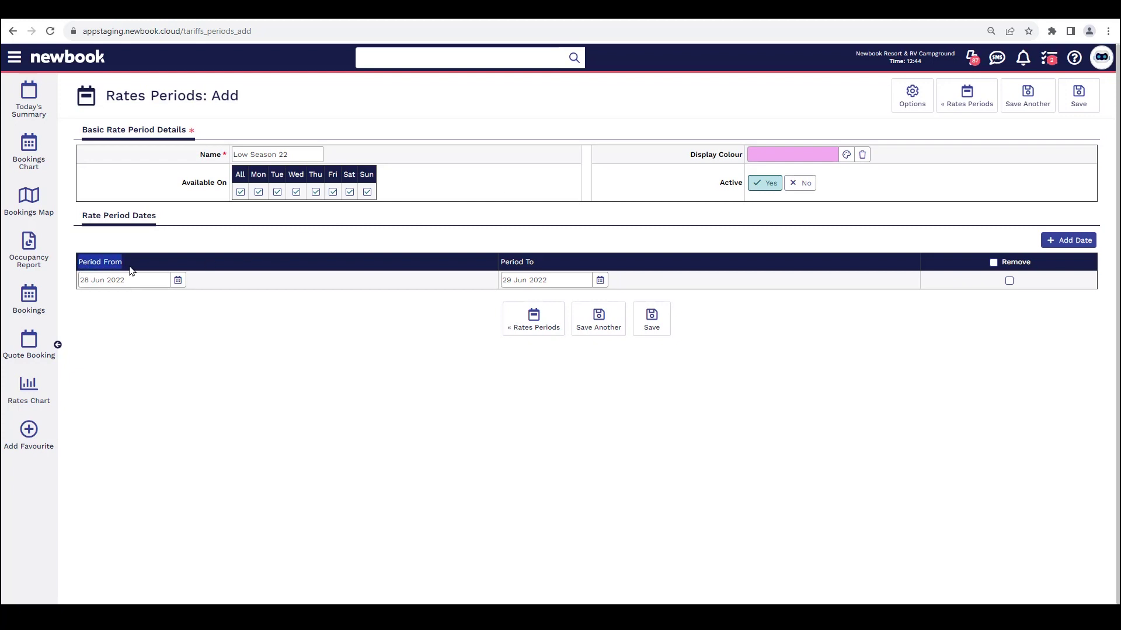
click(135, 277)
click(198, 298)
click(198, 298)
click(198, 298)
click(198, 298)
click(178, 333)
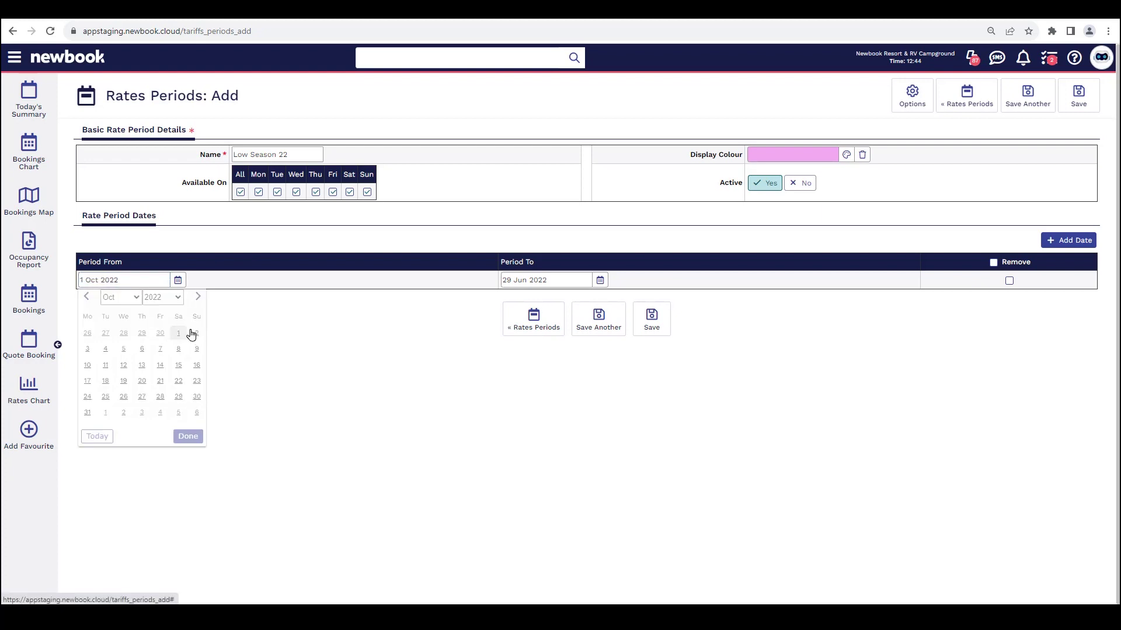
Set the end of the first date range to 31 Oct 2022.
click(598, 280)
click(620, 297)
click(619, 298)
click(619, 298)
click(620, 298)
click(509, 412)
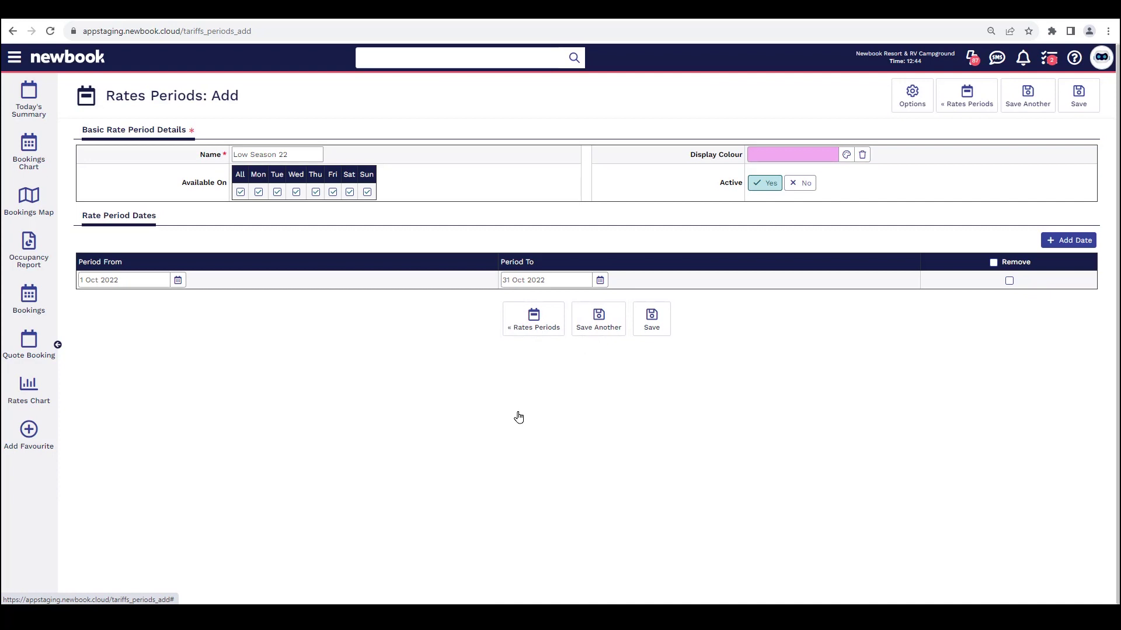
Add a second date range to the rate period, starting 1 Feb 2023.
click(1072, 241)
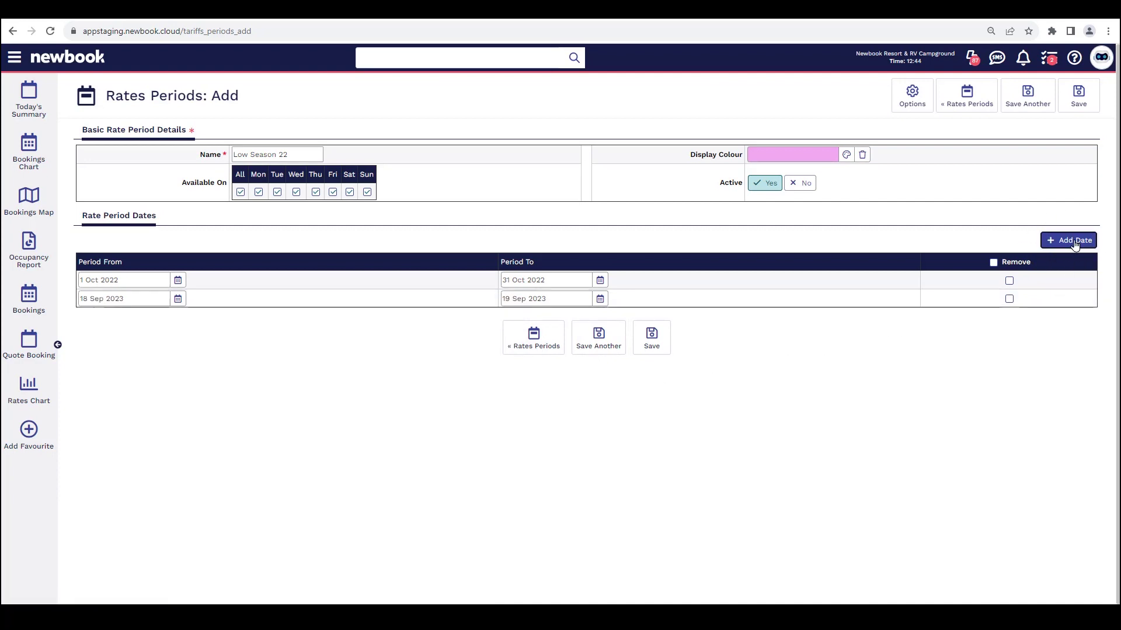
click(142, 302)
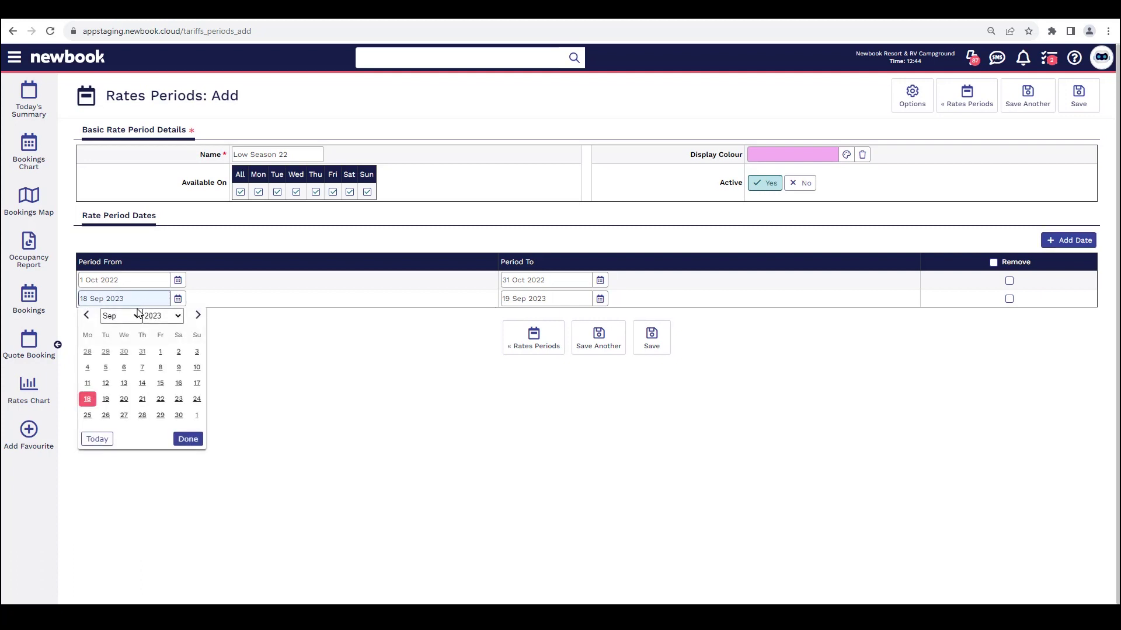
click(136, 316)
click(128, 339)
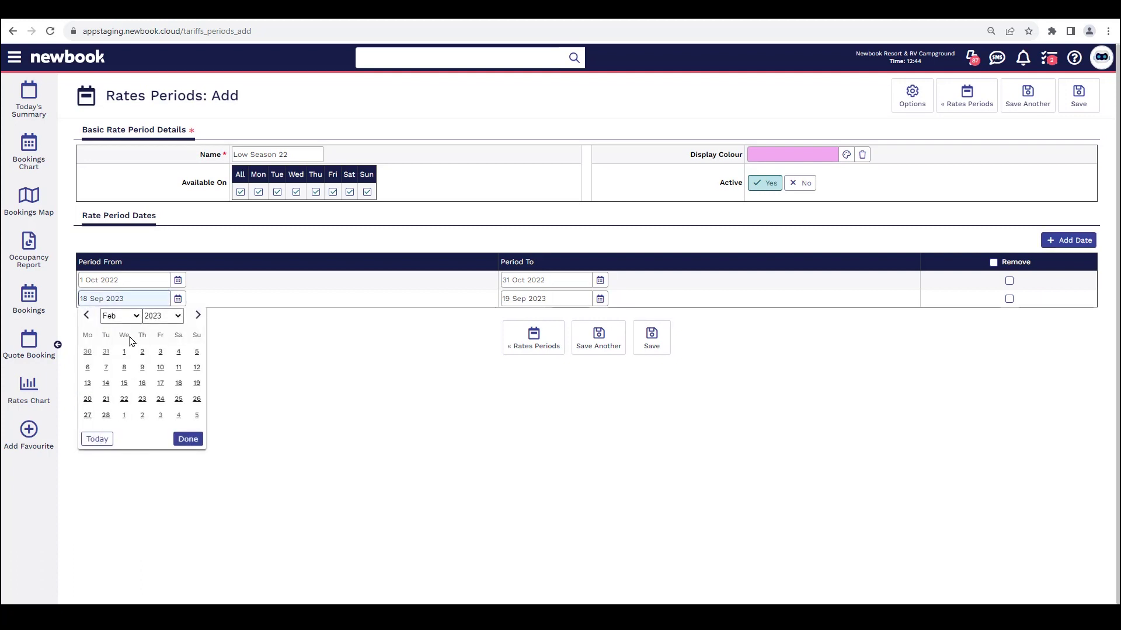
click(125, 352)
Set the end of the second date range to 28 Feb 2023 and save the rate period.
click(550, 302)
click(541, 317)
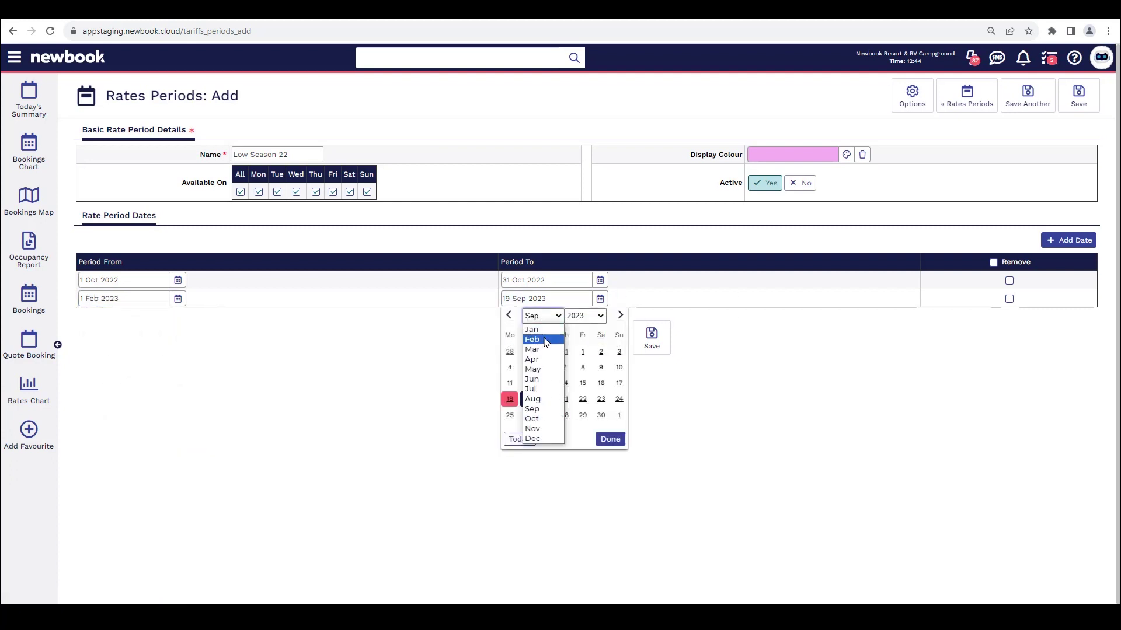
click(542, 336)
click(528, 415)
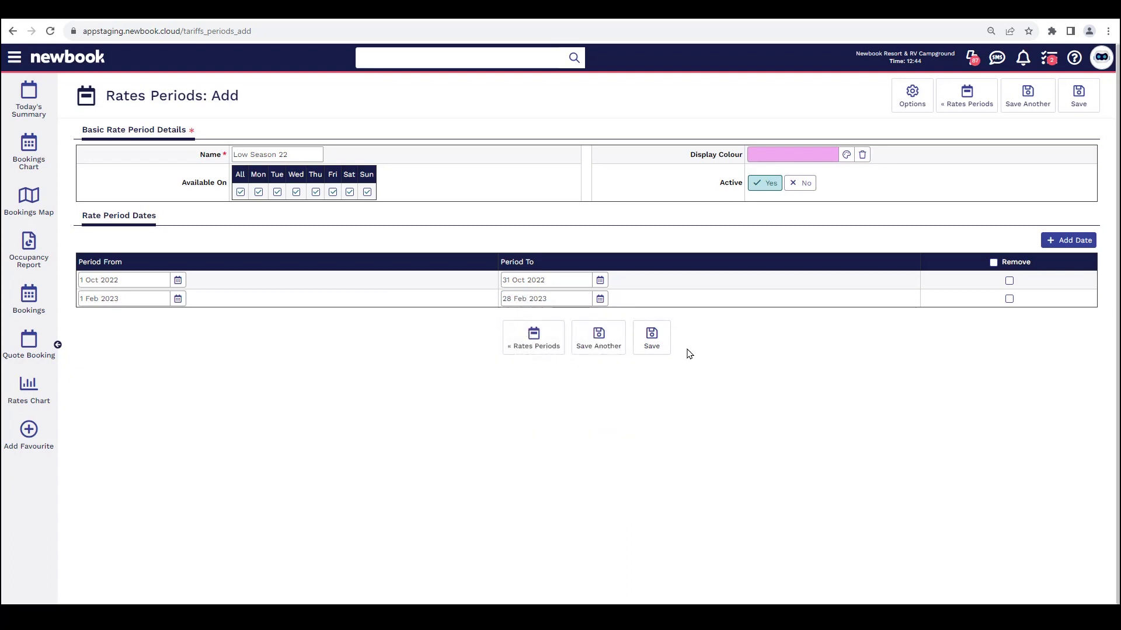
click(662, 345)
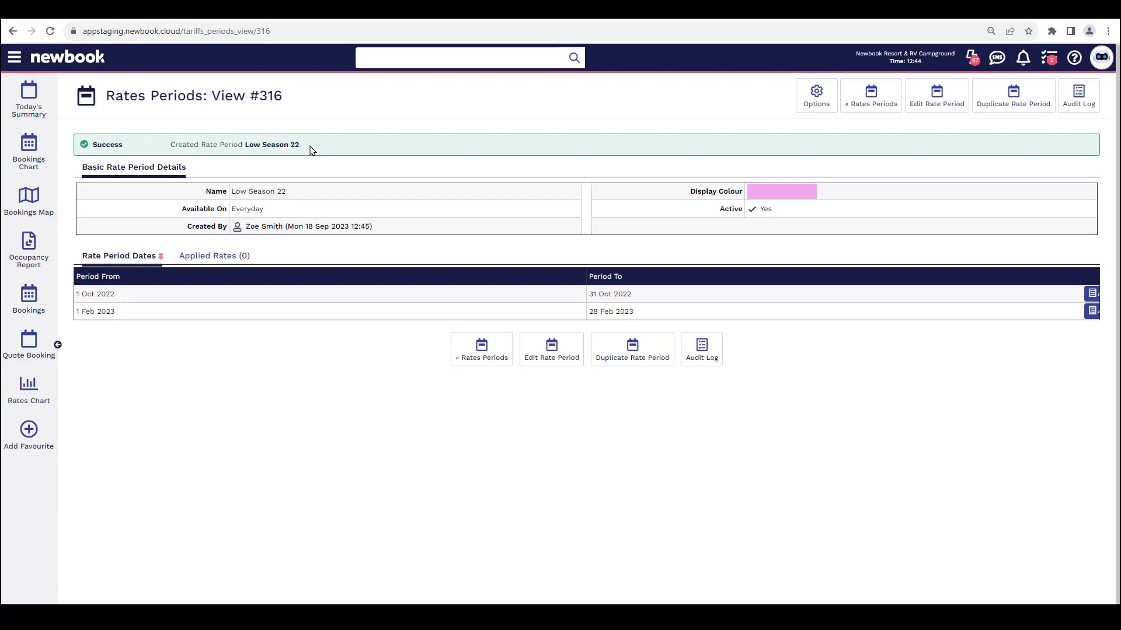
Duplicate the Low Season 22 rate period and name the copy Mid Season 22.
click(1007, 101)
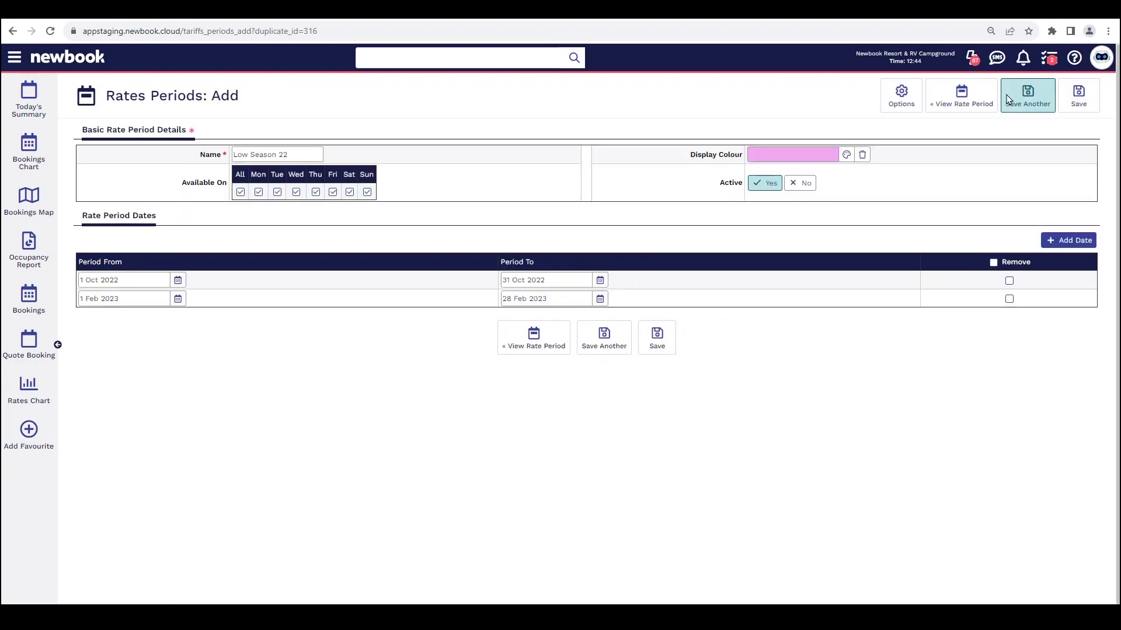
double_click(246, 156)
text(Mid)
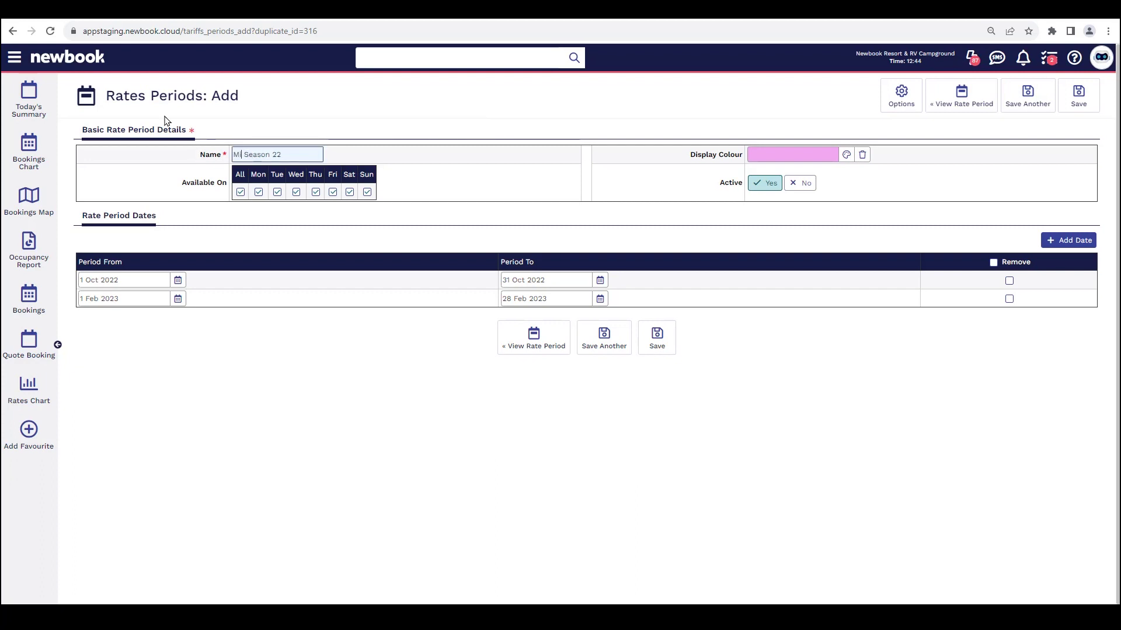
Change the display colour of the Mid Season 22 rate period to light purple.
click(802, 154)
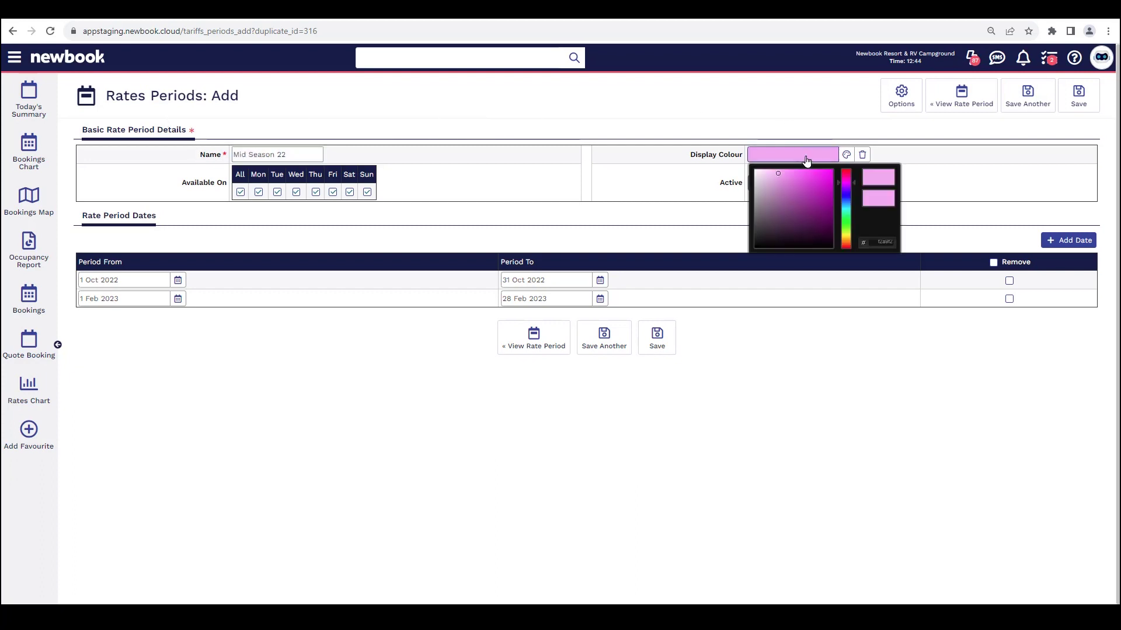
click(838, 188)
drag(787, 191, 776, 171)
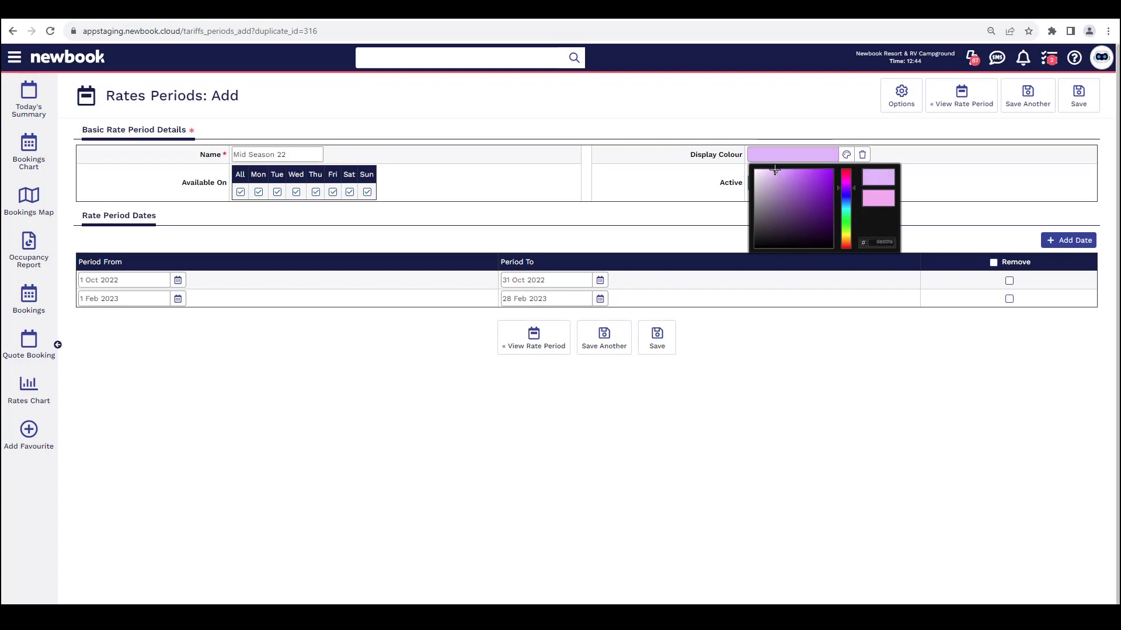
click(654, 181)
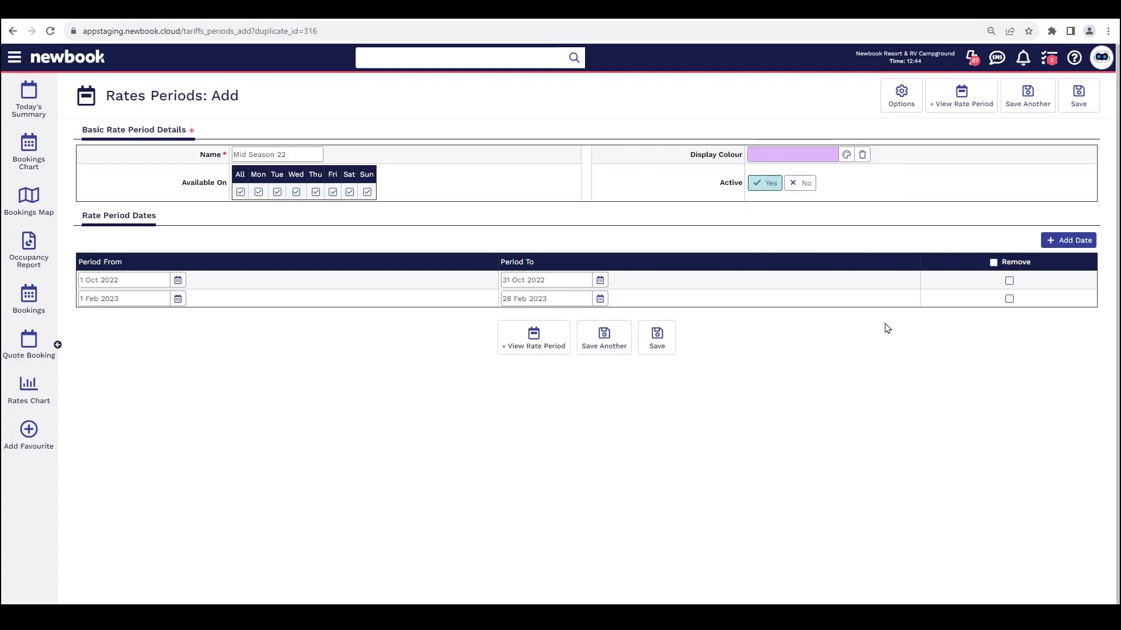
Mark the second date range for removal and set the start of the first date range to 1 Nov 2022.
click(1009, 299)
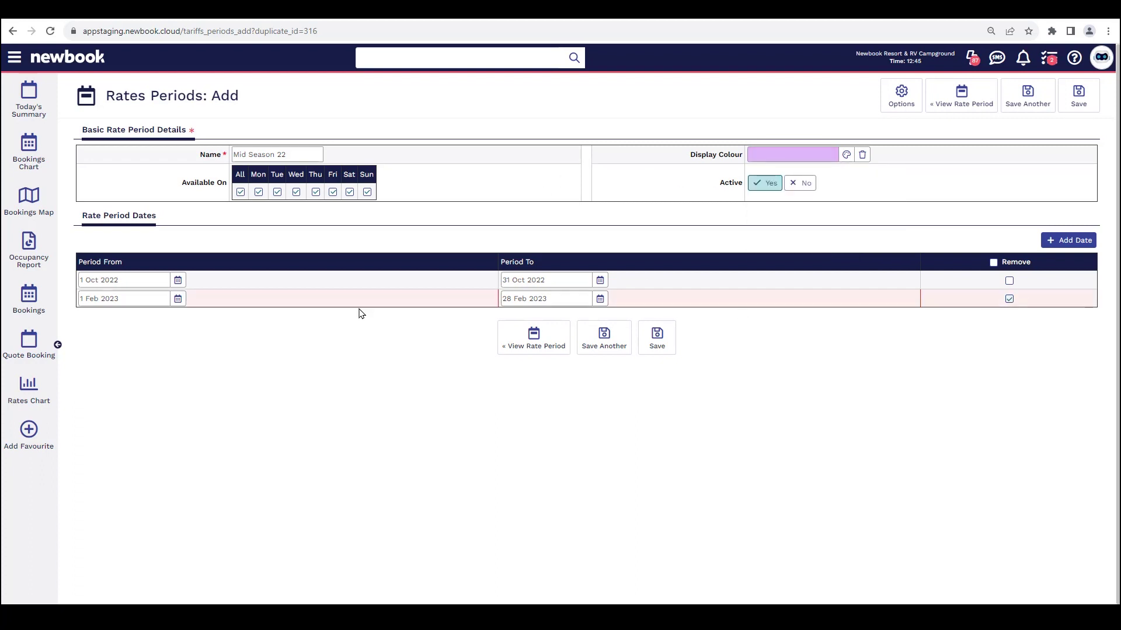
click(121, 279)
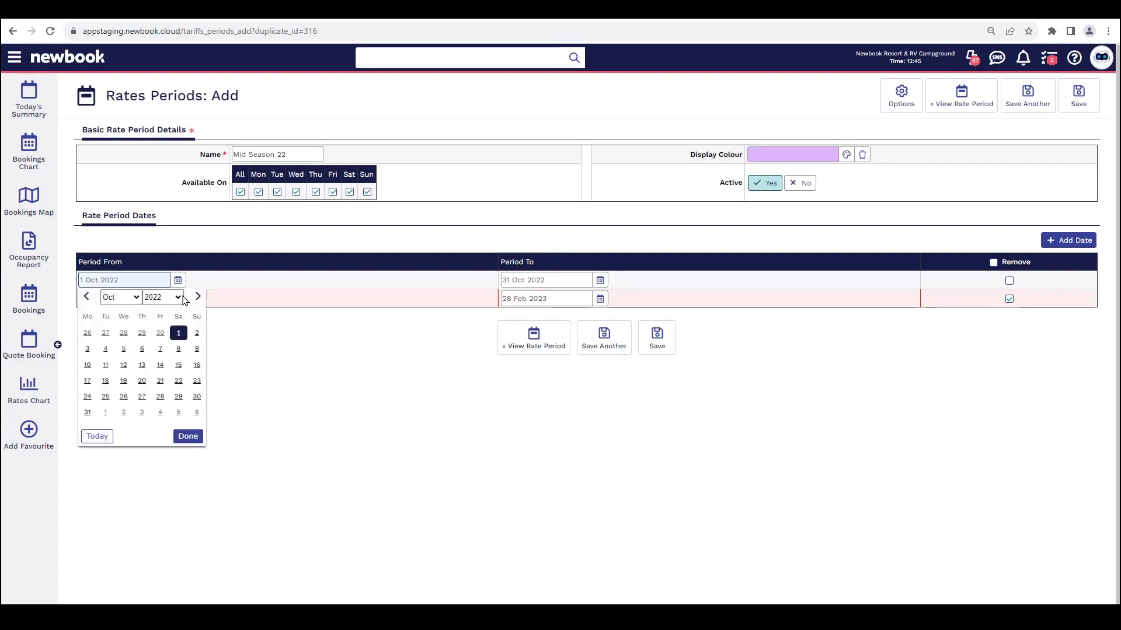
click(105, 414)
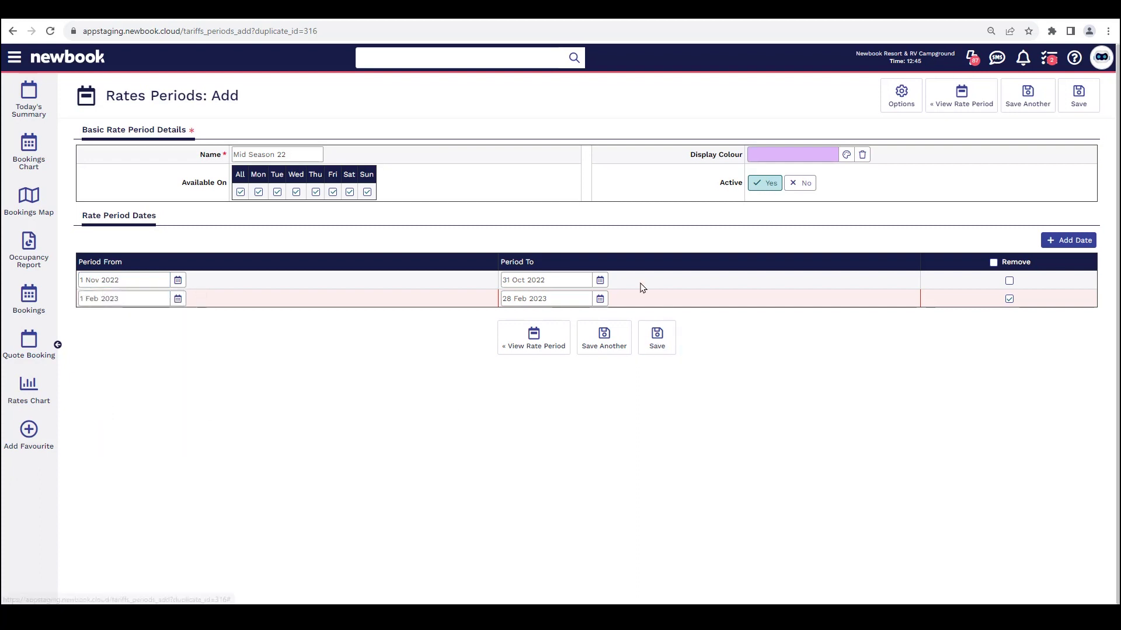
Set the end of the first date range to 24 Dec 2022 and save the rate period.
click(599, 280)
click(621, 297)
click(620, 297)
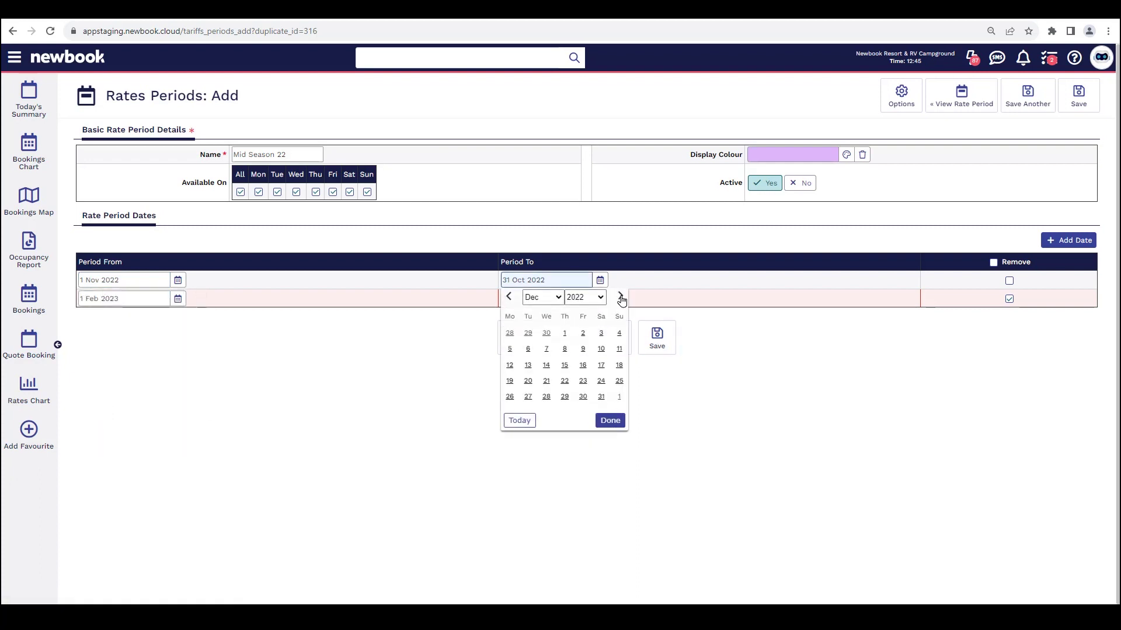
click(601, 381)
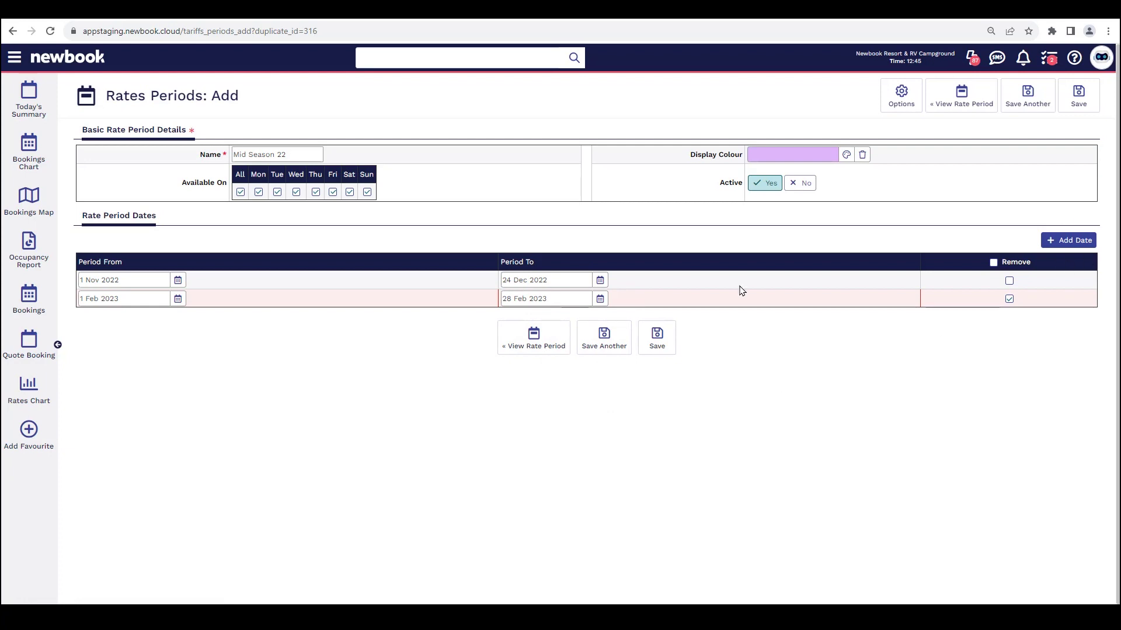
click(654, 337)
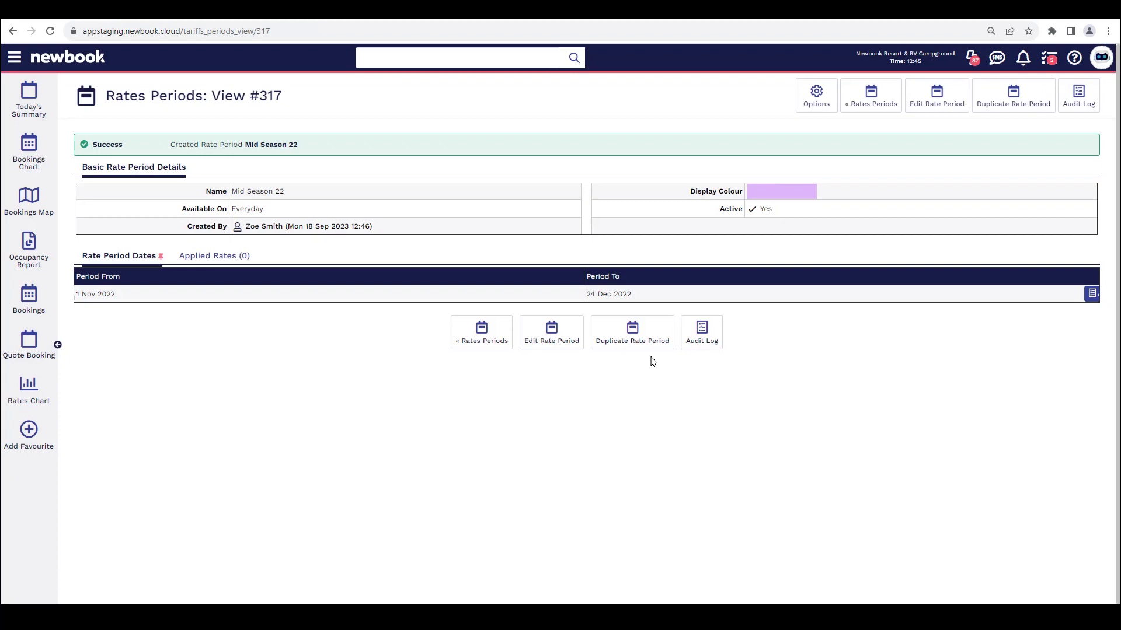
Duplicate the Mid Season 22 rate period and name the copy Peak Season 22.
click(1016, 99)
drag(249, 154, 170, 129)
text(Peak Season 22)
Change the display colour of the Peak Season 22 rate period to pink.
click(794, 155)
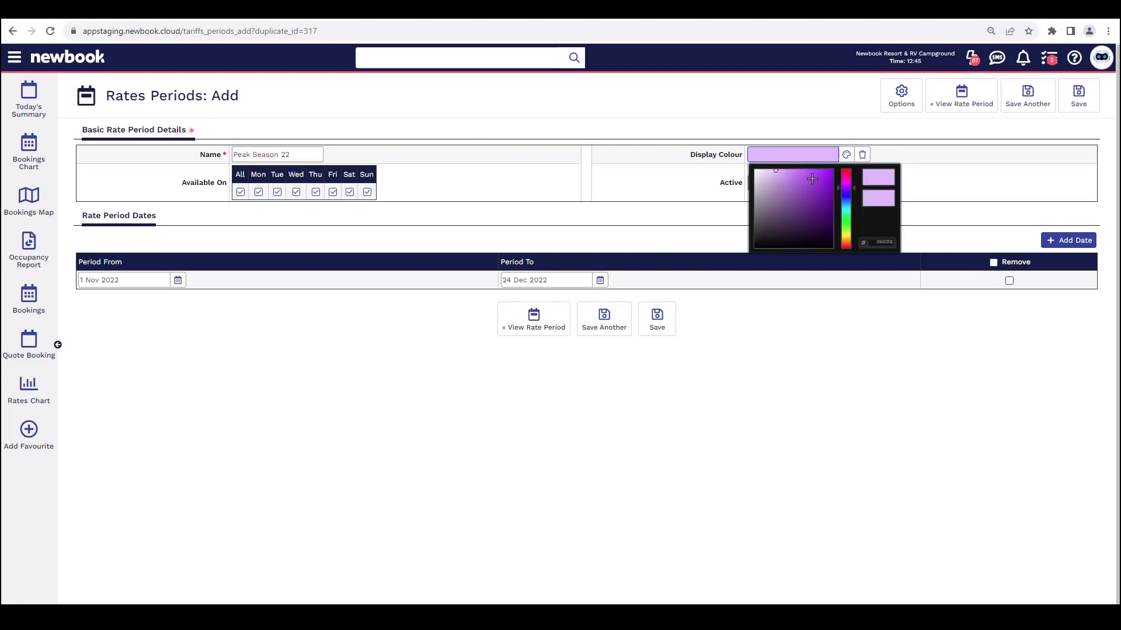
drag(836, 187, 836, 175)
click(793, 177)
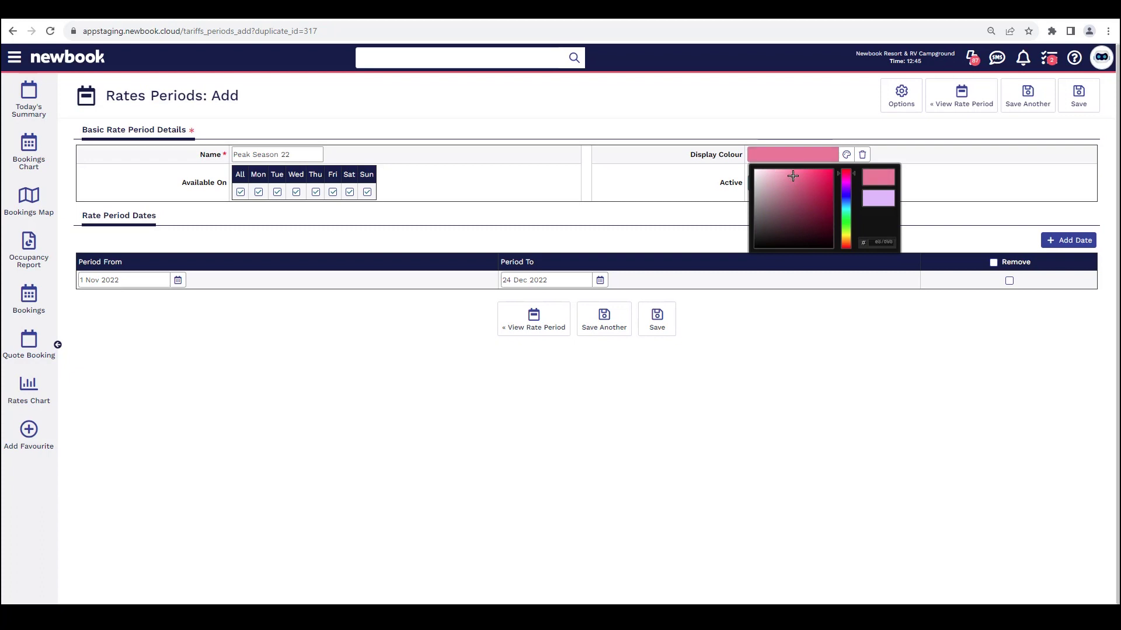
click(646, 187)
Set the start of the Peak Season 22 date range to 25 Dec 2022.
click(177, 281)
click(198, 297)
click(197, 380)
Set the end of the Peak Season 22 date range to 31 Jan 2023 and save the rate period.
click(600, 281)
click(619, 296)
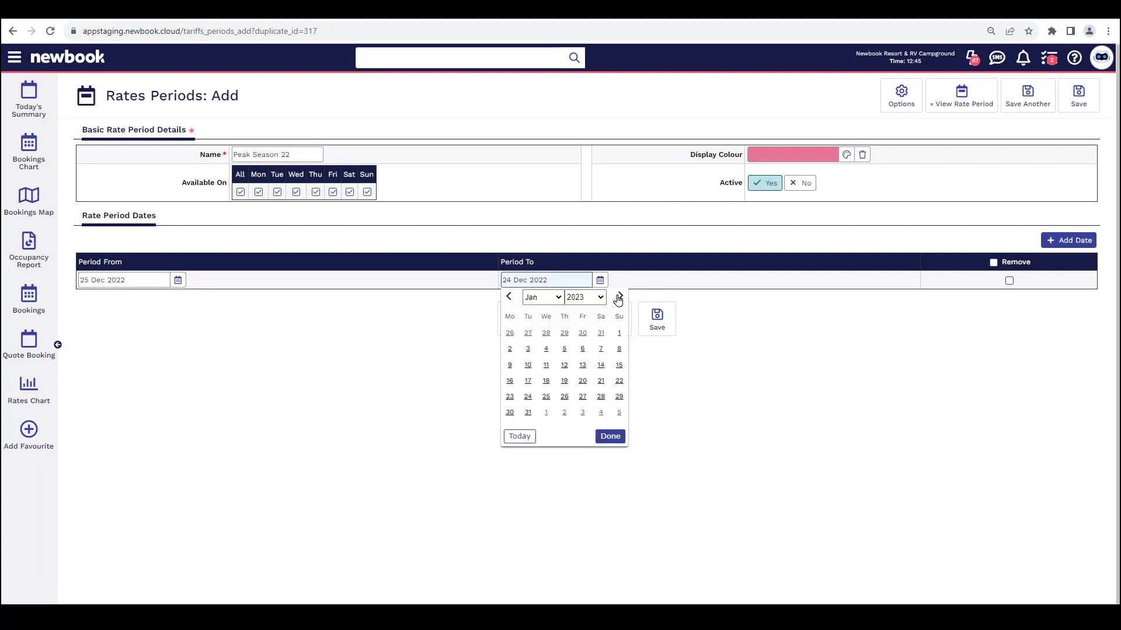
click(528, 412)
click(656, 319)
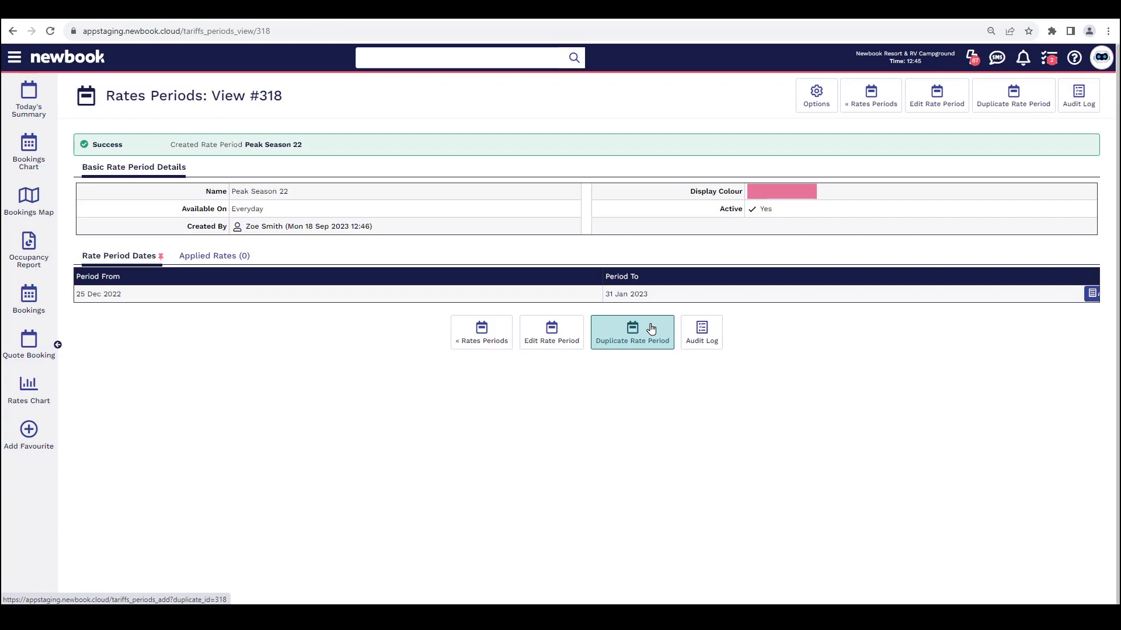
Return to the rate periods list and review the seasonal periods.
click(863, 99)
drag(107, 97, 239, 103)
click(238, 105)
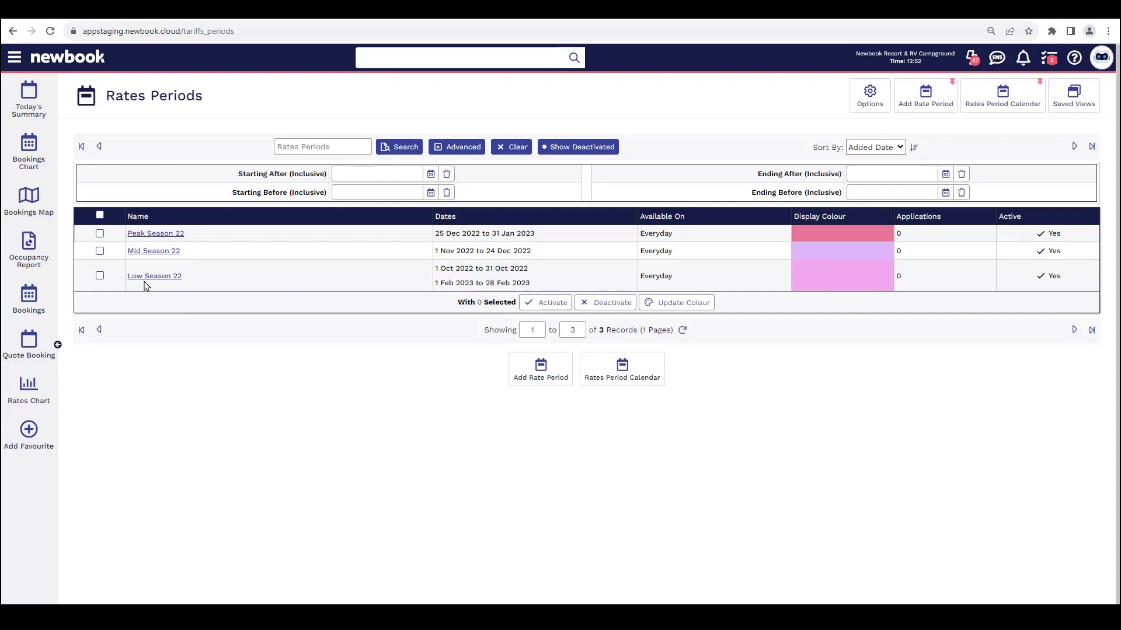
Find the Rates page with the search term "rates" and open the list of existing rates.
click(11, 60)
text(rates)
click(113, 143)
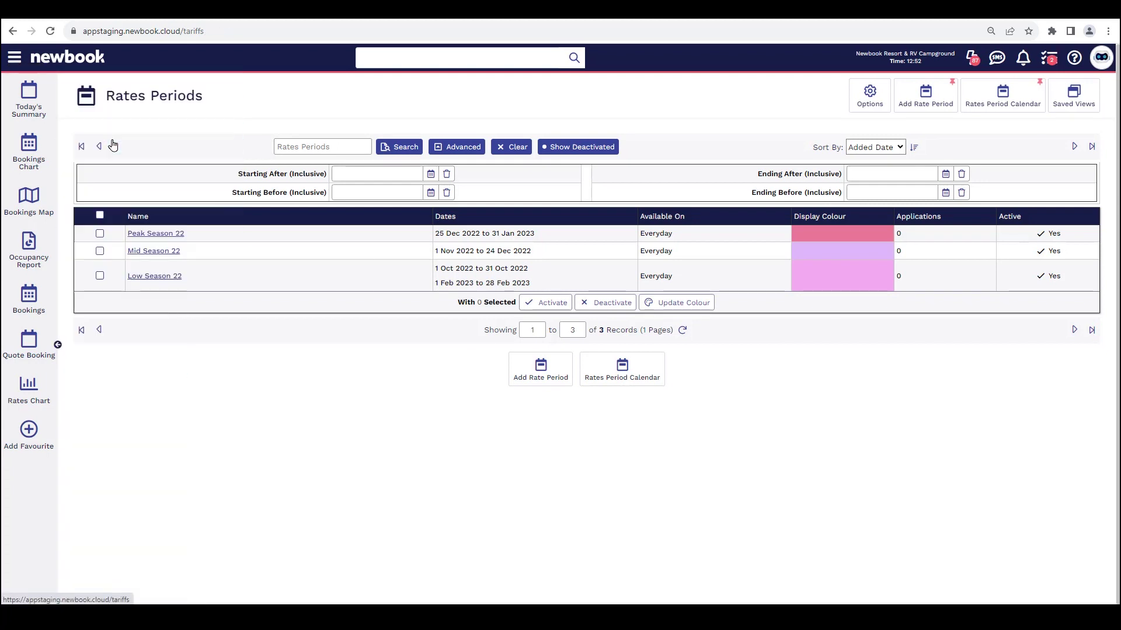
drag(106, 114, 182, 110)
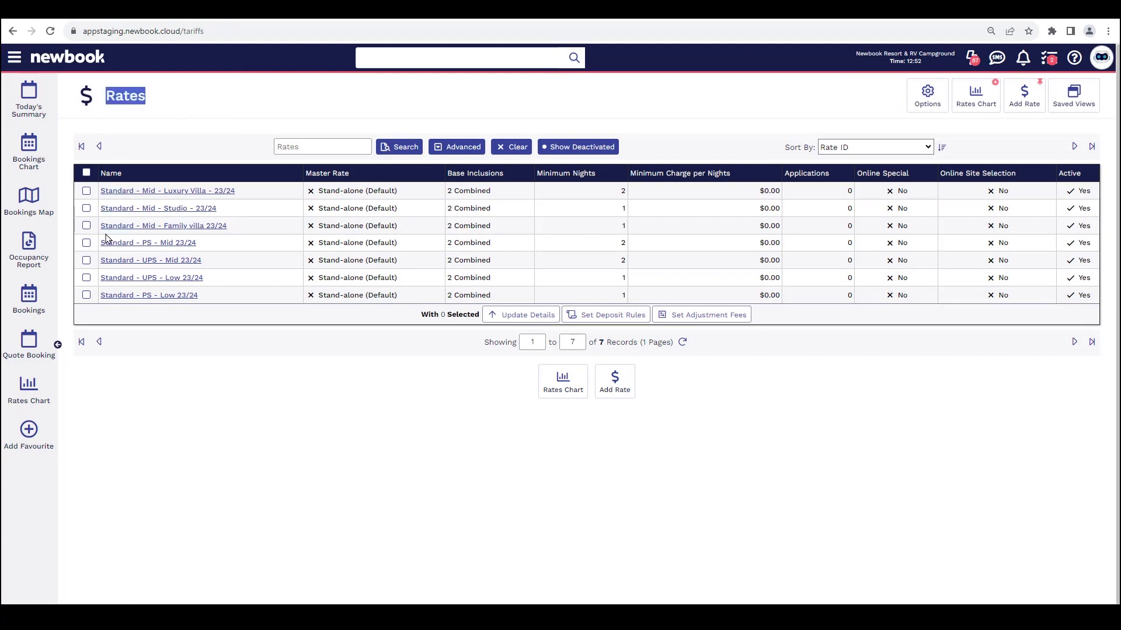
click(108, 335)
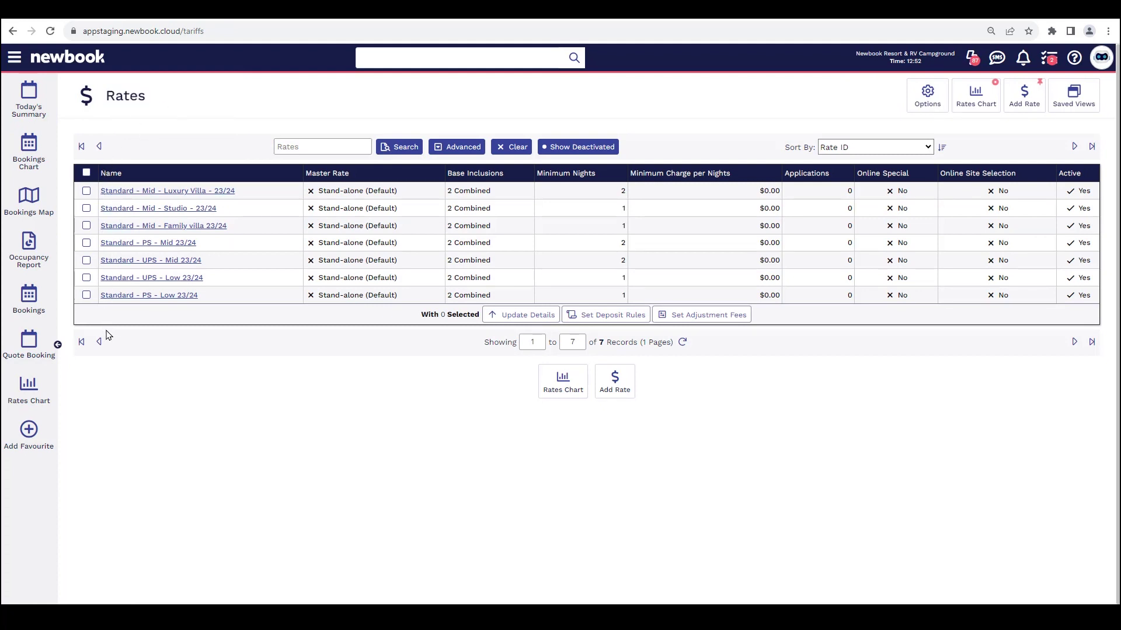
Add a new stand-alone rate and name it "BFR - Powered Sites - Low Season 22".
click(1032, 102)
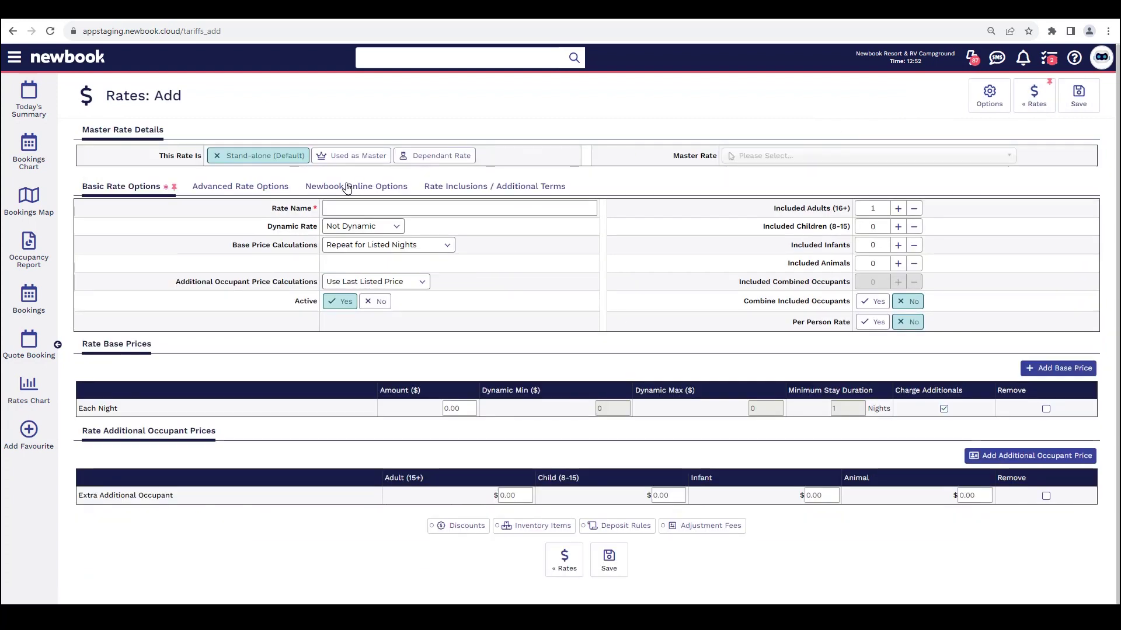
drag(101, 99, 206, 100)
click(207, 100)
drag(271, 211, 314, 212)
click(437, 213)
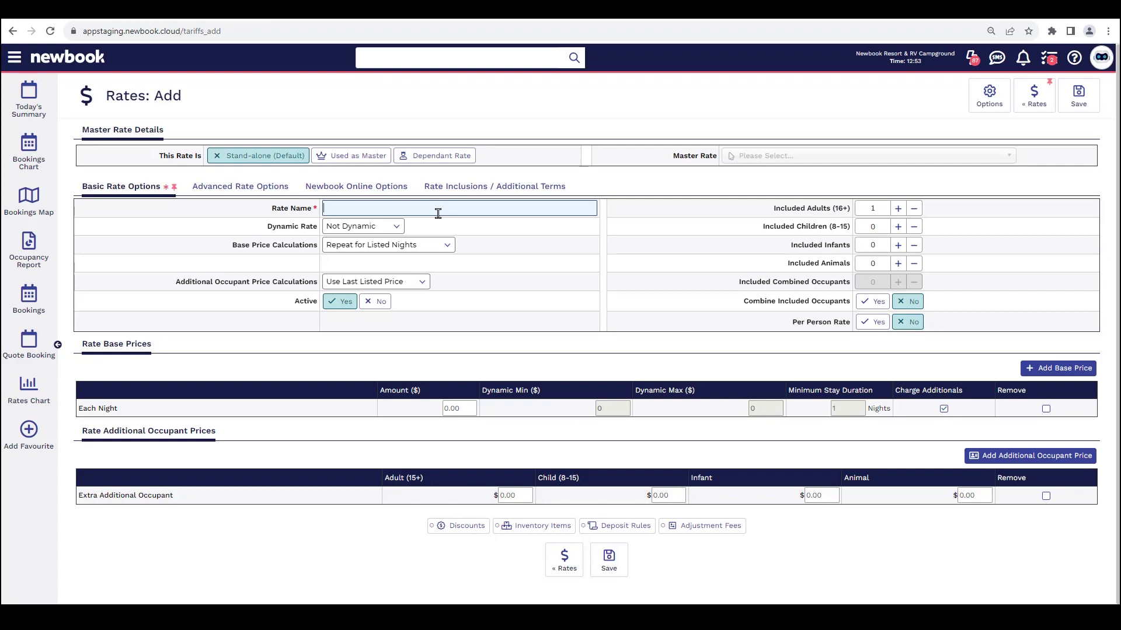
text(R - Powered Sites - Low Season 22)
Set the rate's base price calculations to Repeat for Days of Week.
drag(233, 245, 322, 255)
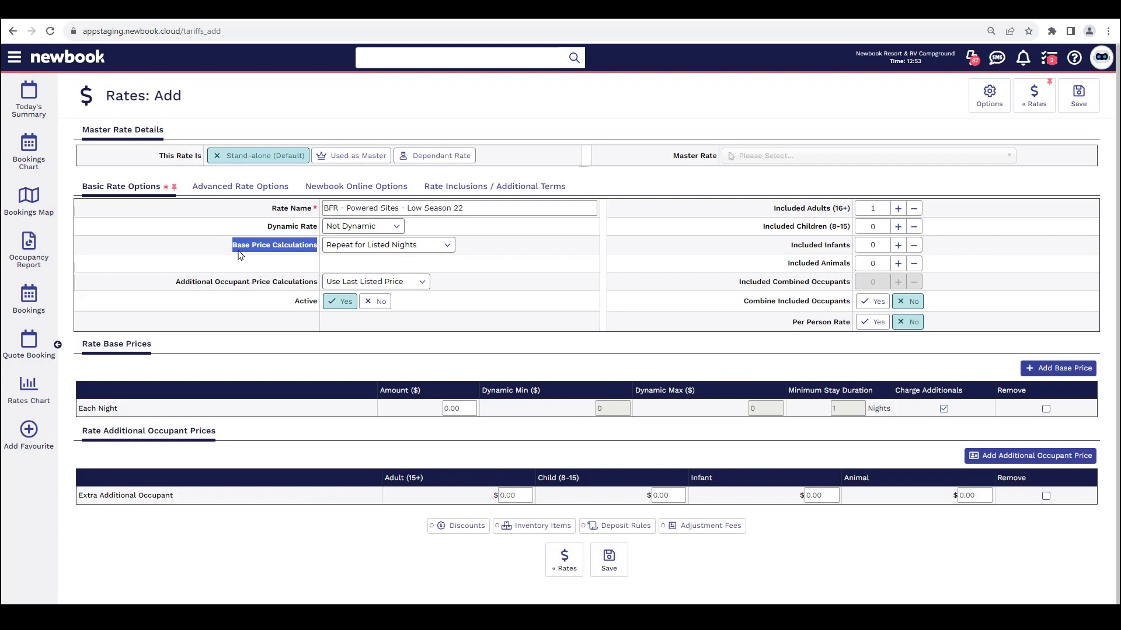
click(450, 250)
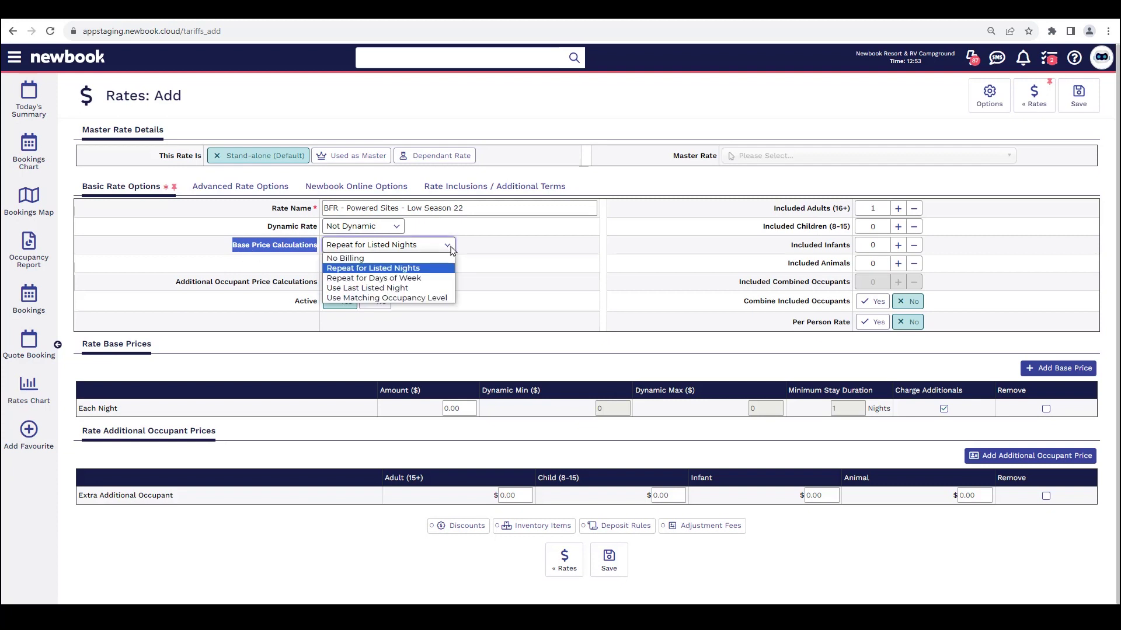
click(412, 279)
click(384, 268)
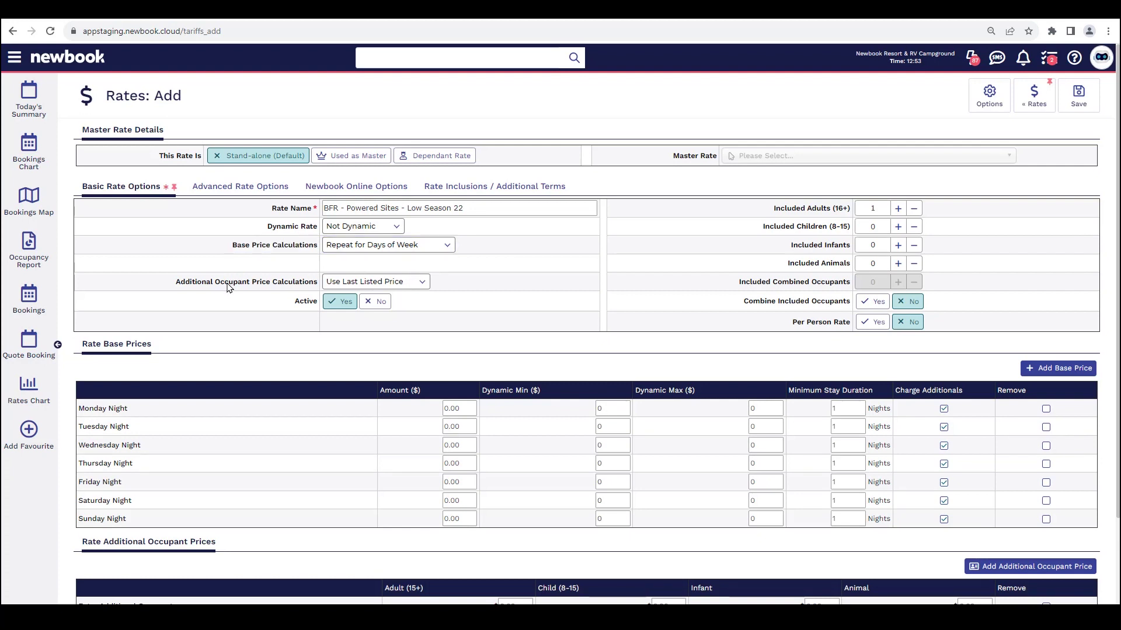
Set the base price amount to $20 for Monday, Tuesday, Wednesday, Thursday and Sunday nights.
drag(154, 349, 81, 346)
click(81, 347)
drag(76, 410, 137, 413)
drag(133, 526, 76, 518)
click(77, 518)
click(451, 408)
text(20)
click(458, 426)
text(20)
click(463, 447)
text(20)
click(458, 463)
text(20)
click(463, 517)
text(20)
Set the base price amount to $25 for Friday and Saturday nights.
click(464, 487)
text(25)
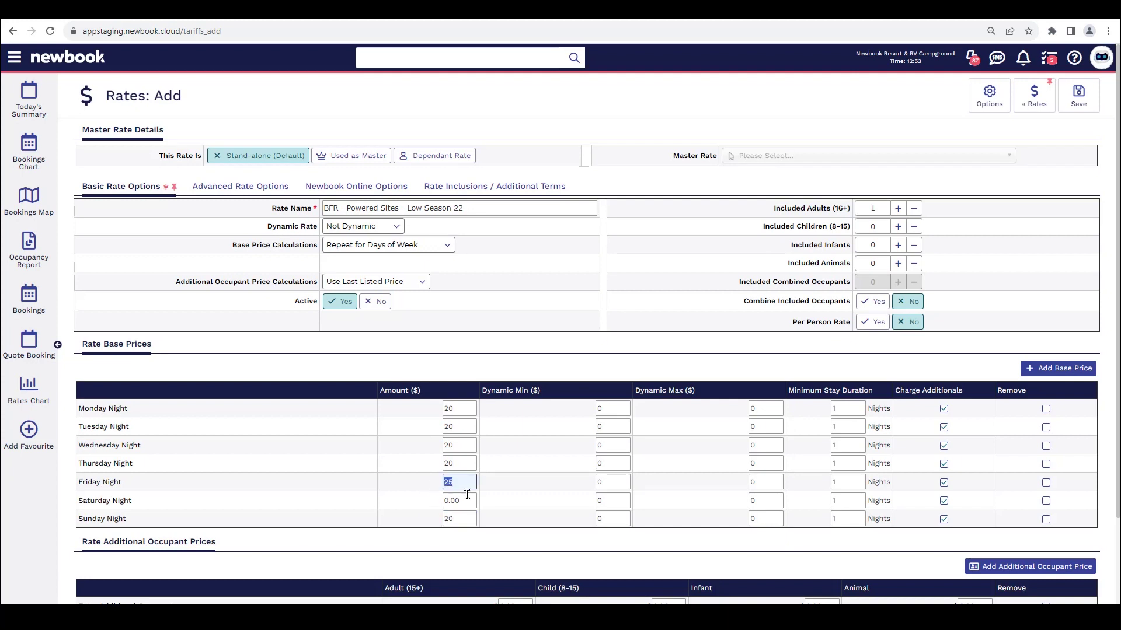
key(Tab)
text(25)
click(465, 518)
click(454, 521)
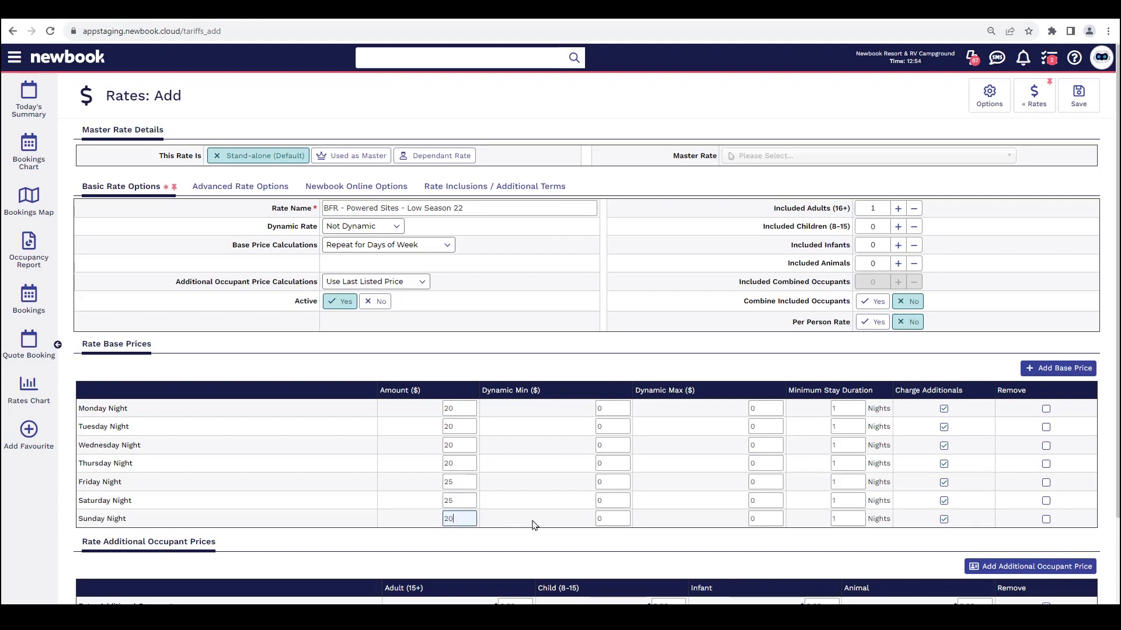
Set the minimum stay duration to 2 nights for Friday and Saturday nights.
drag(882, 392, 787, 391)
click(848, 482)
text(2)
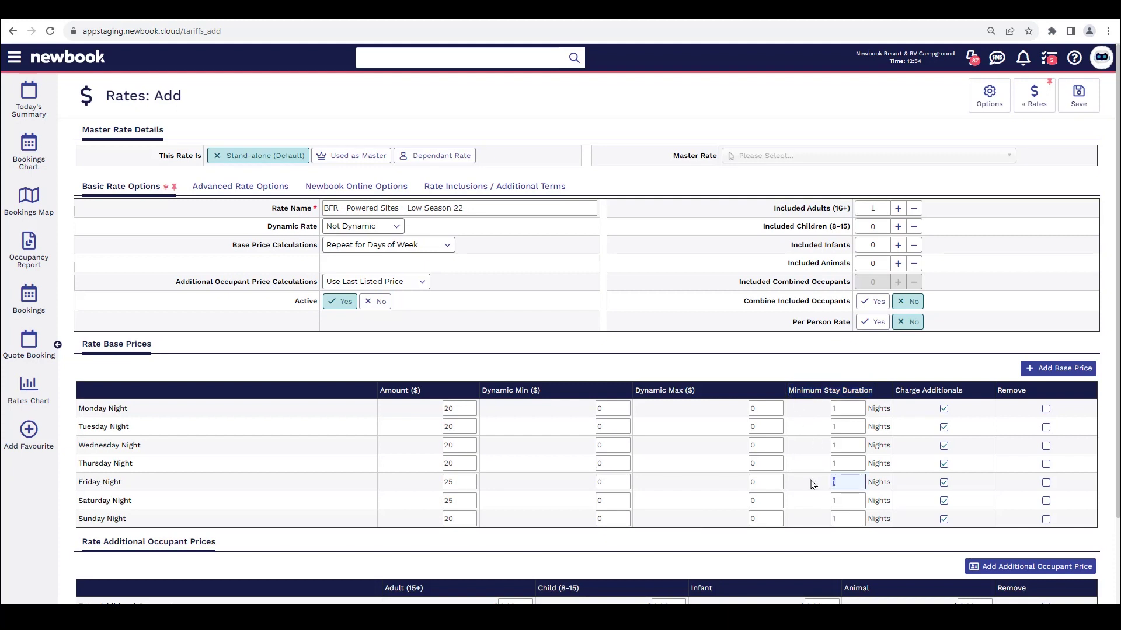
click(834, 500)
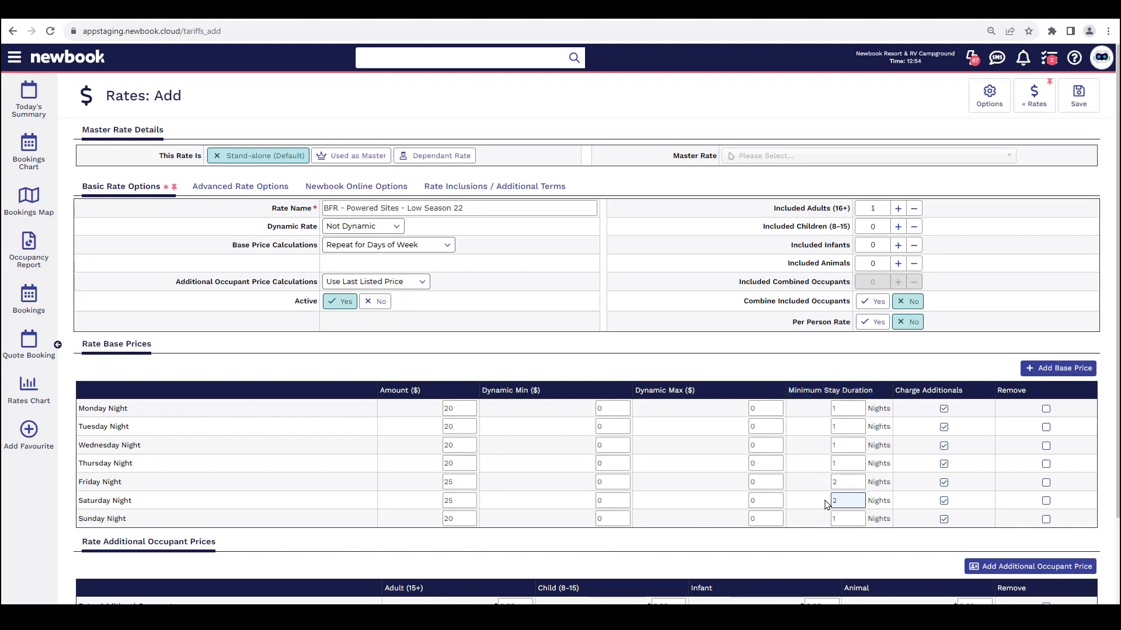
drag(853, 483, 811, 513)
click(820, 546)
drag(840, 446, 806, 468)
Turn on combining of included occupants, with 2 included combined occupants for the rate.
drag(775, 210, 847, 209)
drag(760, 228, 849, 248)
drag(782, 263, 861, 263)
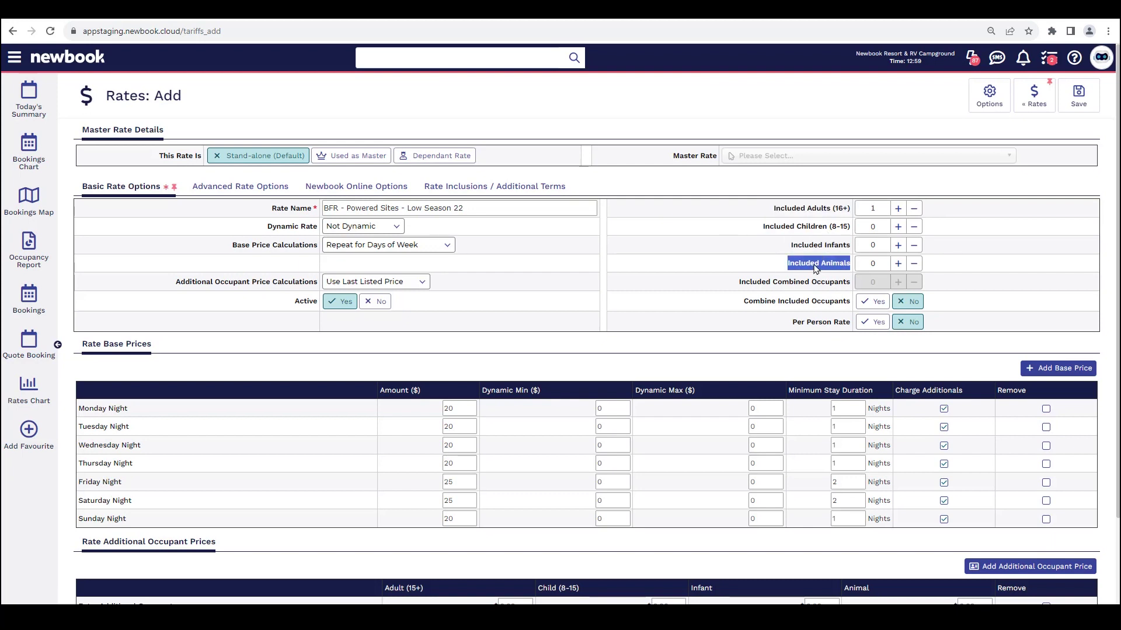
click(816, 265)
drag(738, 310, 853, 313)
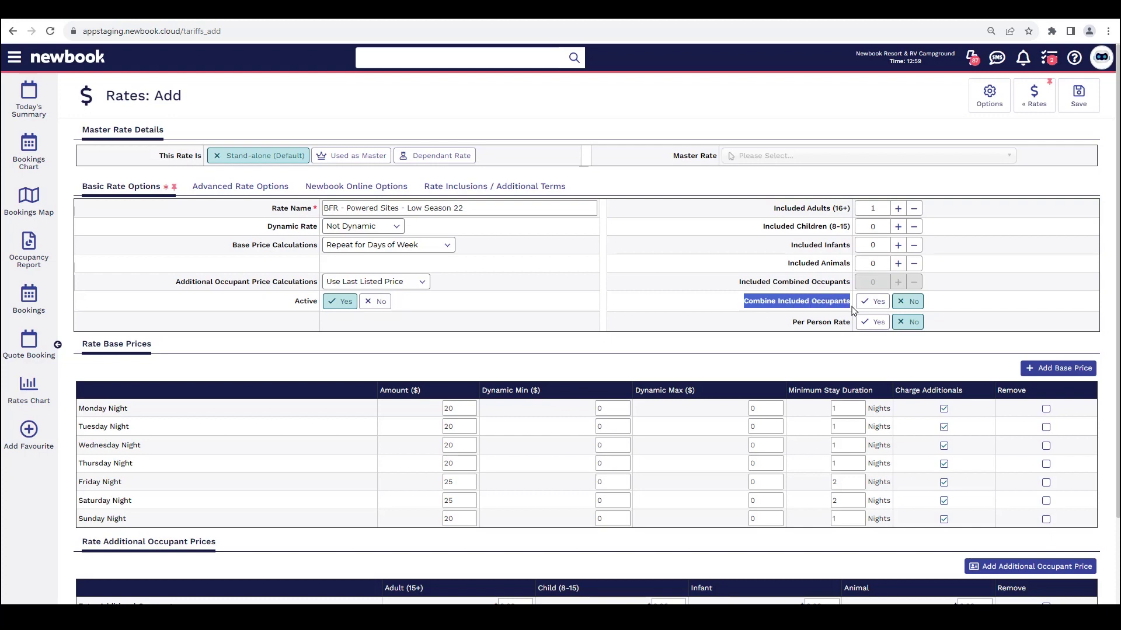
click(847, 311)
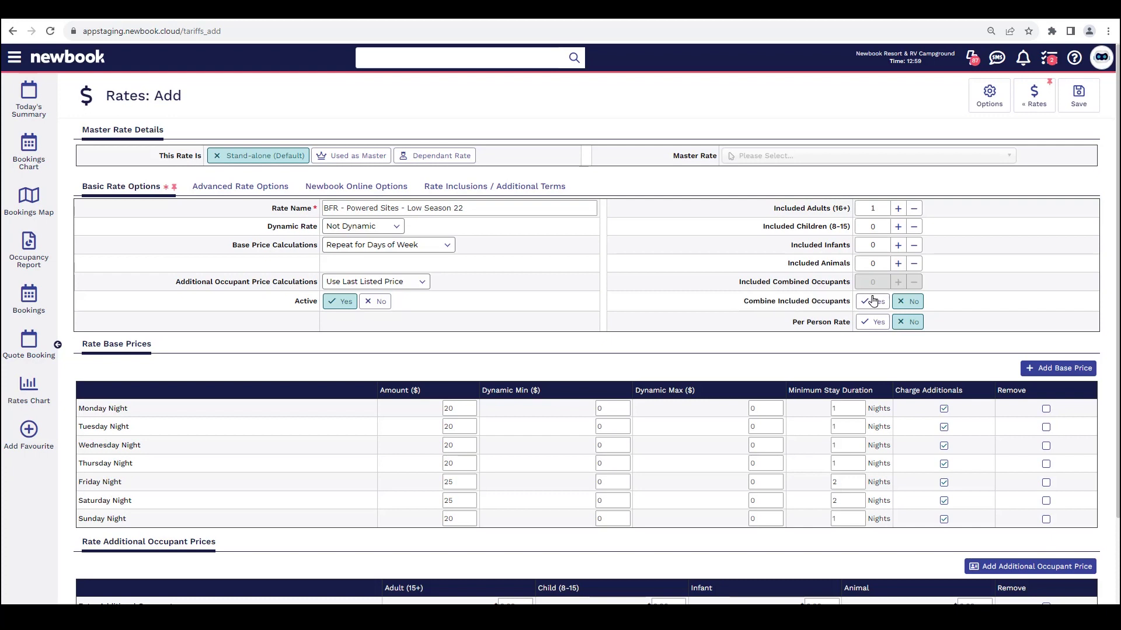
click(868, 307)
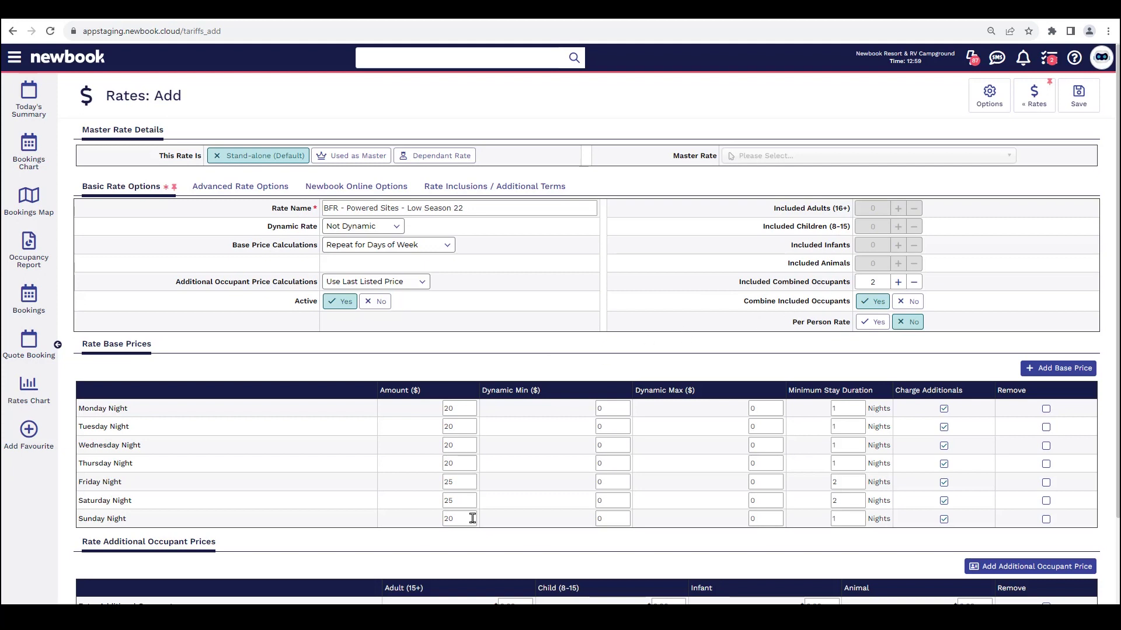
Set the extra additional occupant prices to $10 per adult and $8 per child.
scroll(473, 518, down, 3)
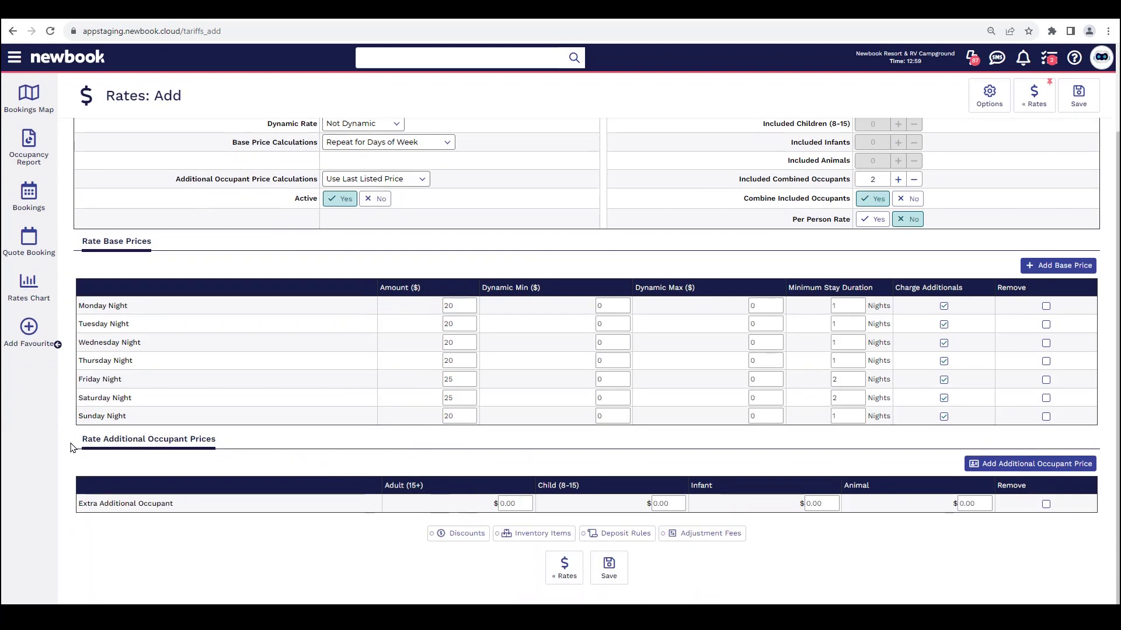
drag(217, 440, 81, 444)
click(81, 444)
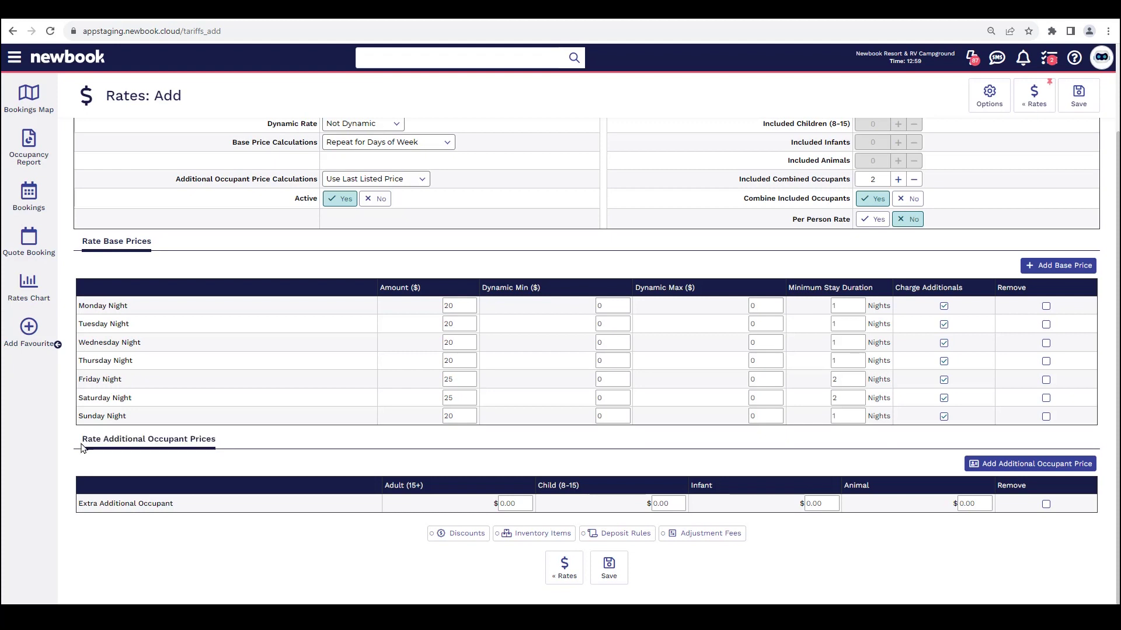
drag(78, 502, 180, 508)
click(180, 508)
drag(520, 503, 476, 508)
text(10)
click(669, 503)
text(8)
click(827, 505)
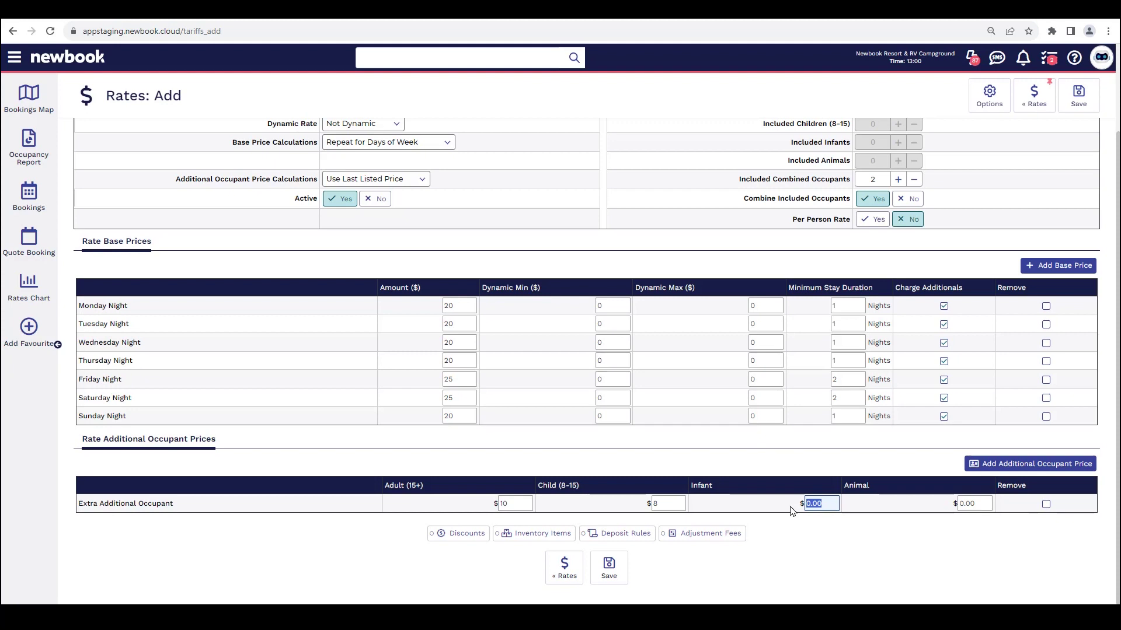
click(977, 505)
click(947, 518)
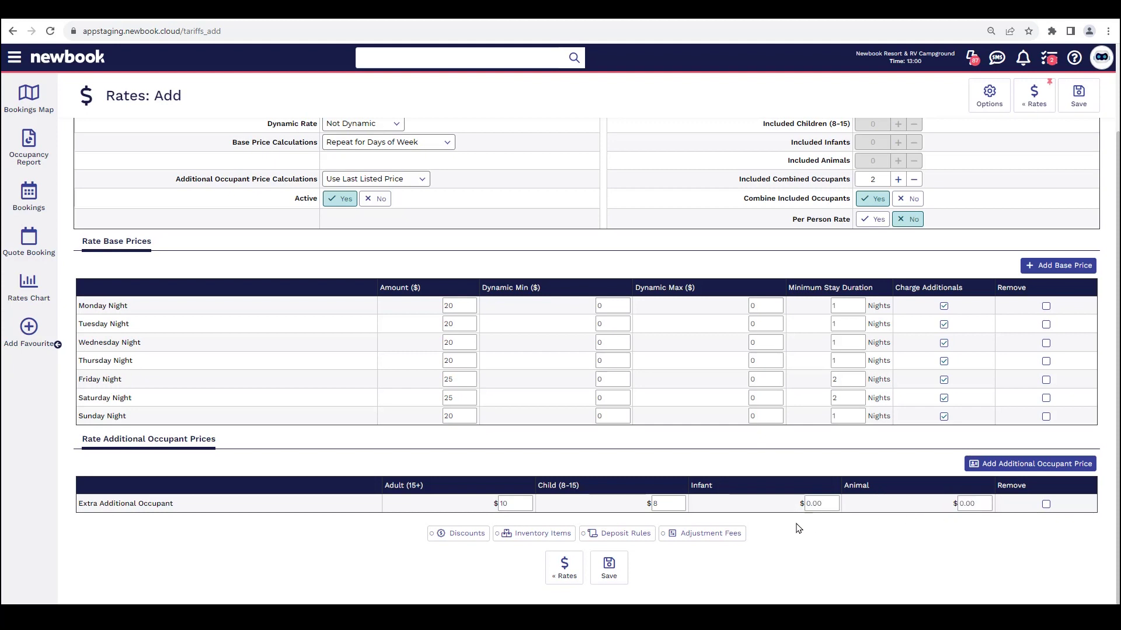
Apply the Low/Mid Season Deposit booking rule template as the rate's deposit rules and save the rate.
click(643, 534)
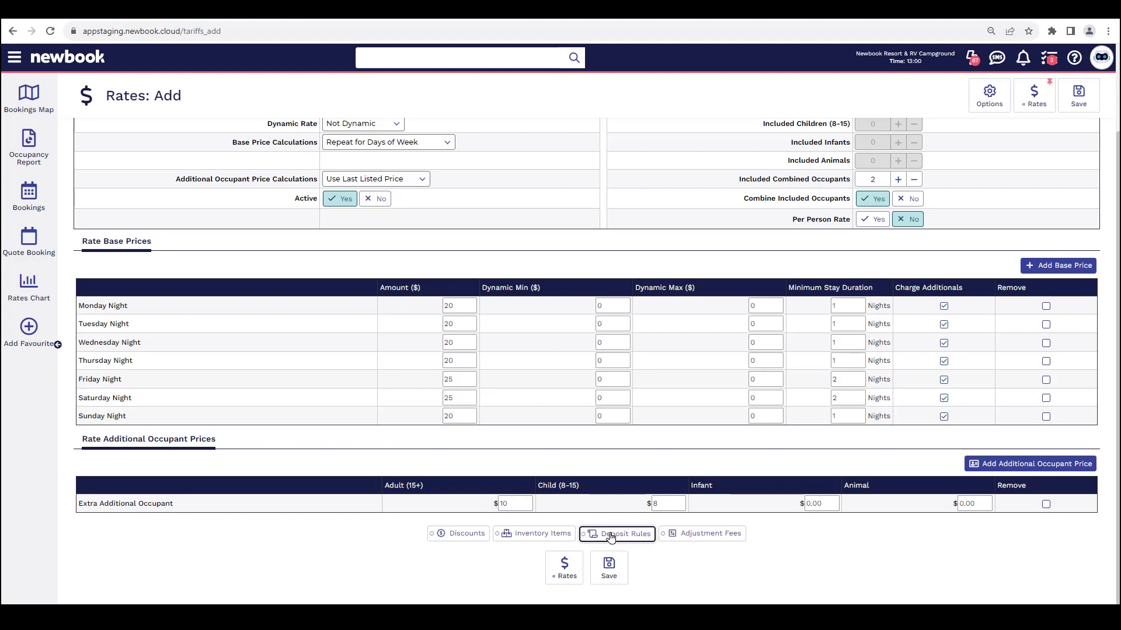
scroll(608, 536, down, 2)
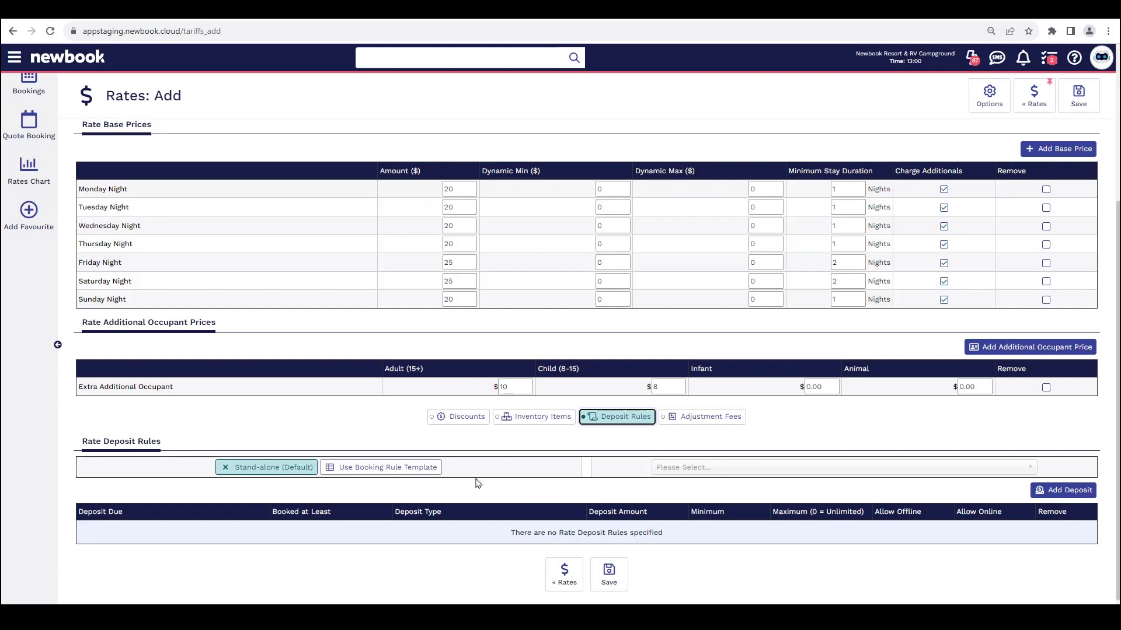
click(358, 470)
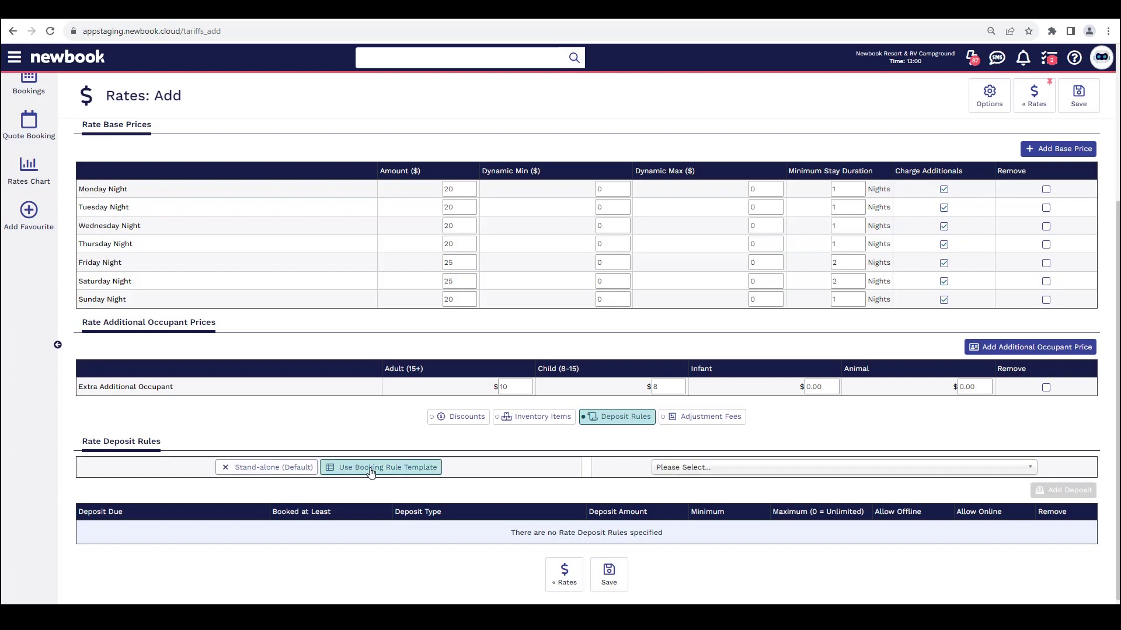
click(683, 467)
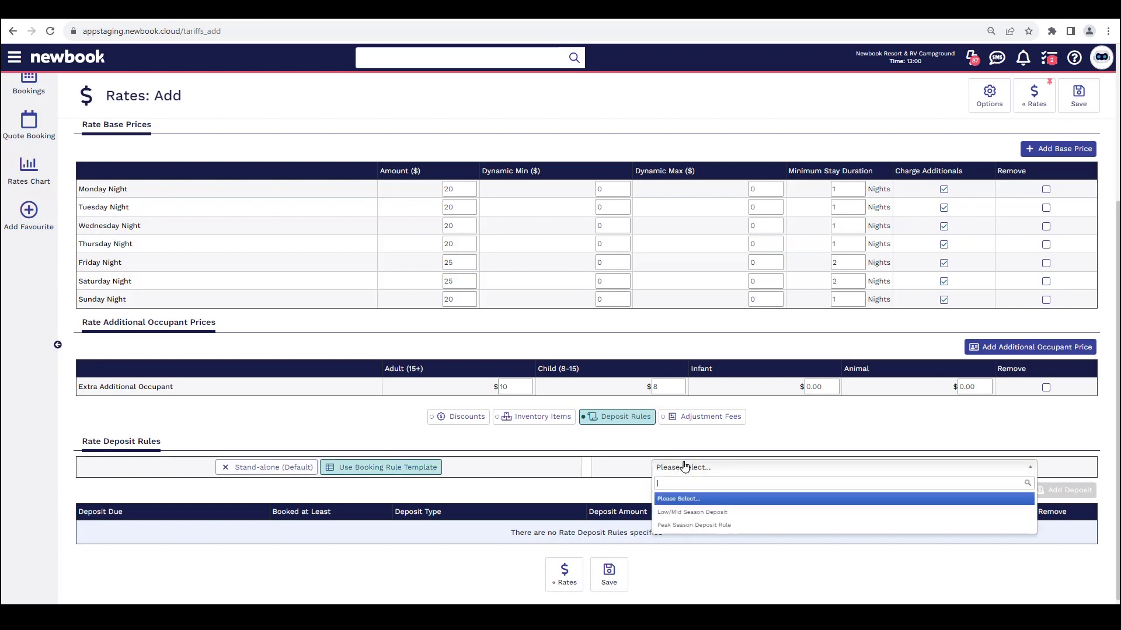
click(722, 514)
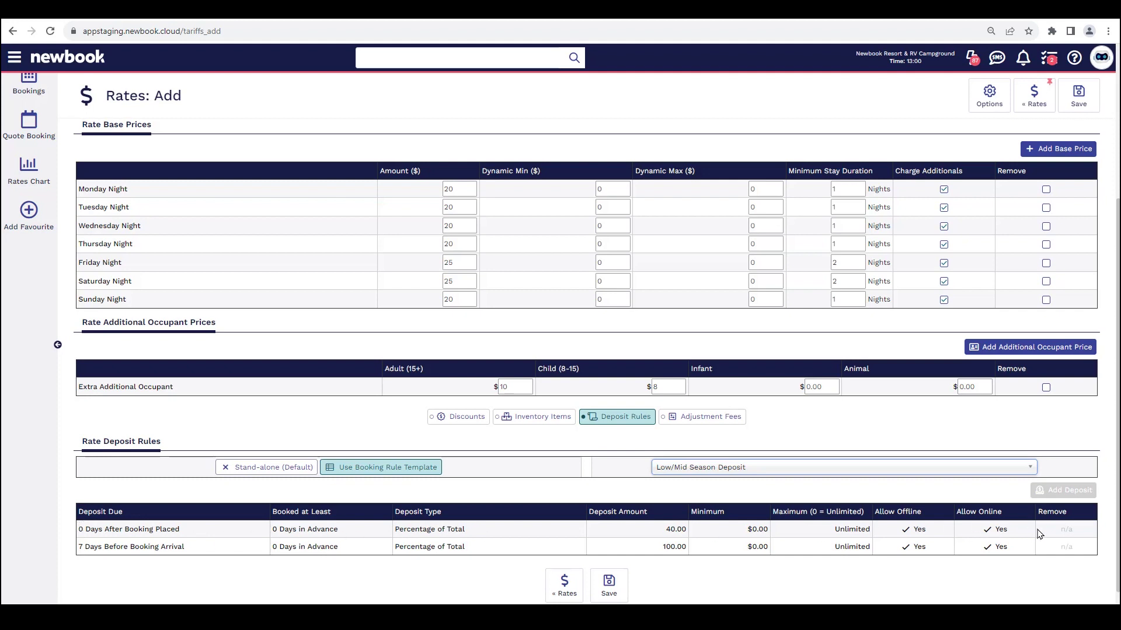
scroll(1038, 534, down, 1)
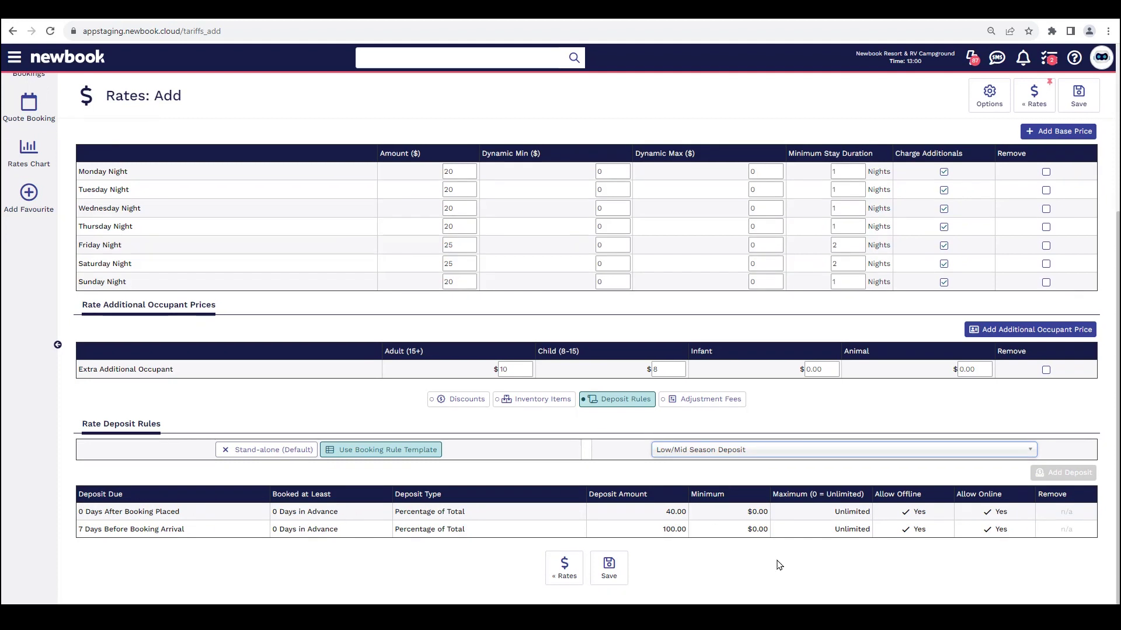
click(607, 572)
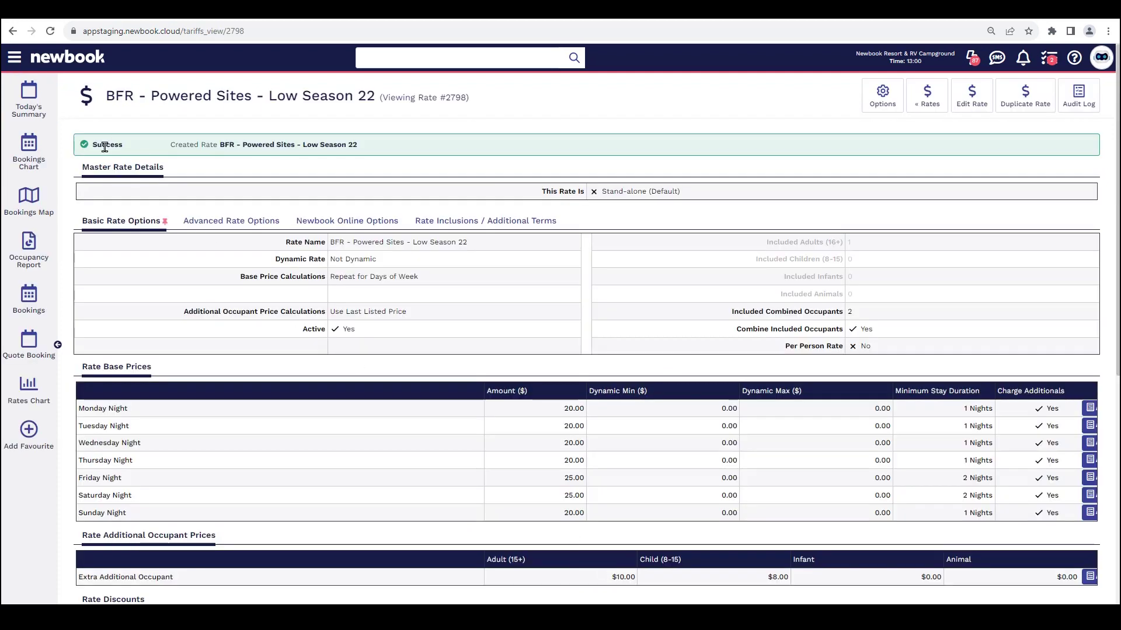
drag(115, 146, 383, 151)
click(384, 151)
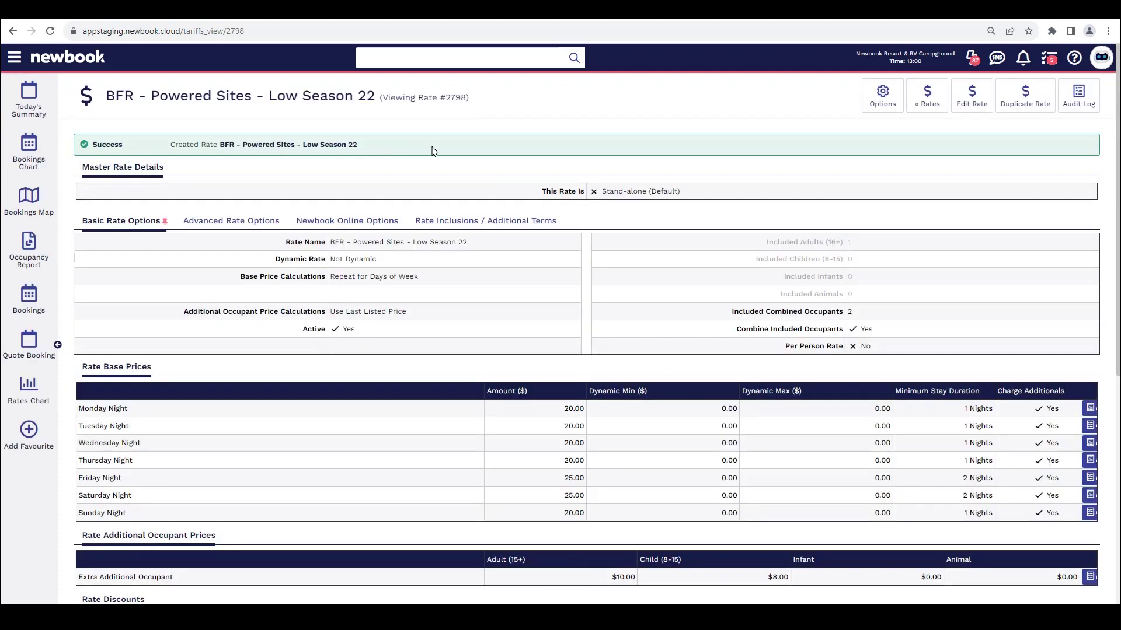
Duplicate the saved low season rate and name the copy "BFR - Powered Sites - Mid Season 22".
click(1032, 106)
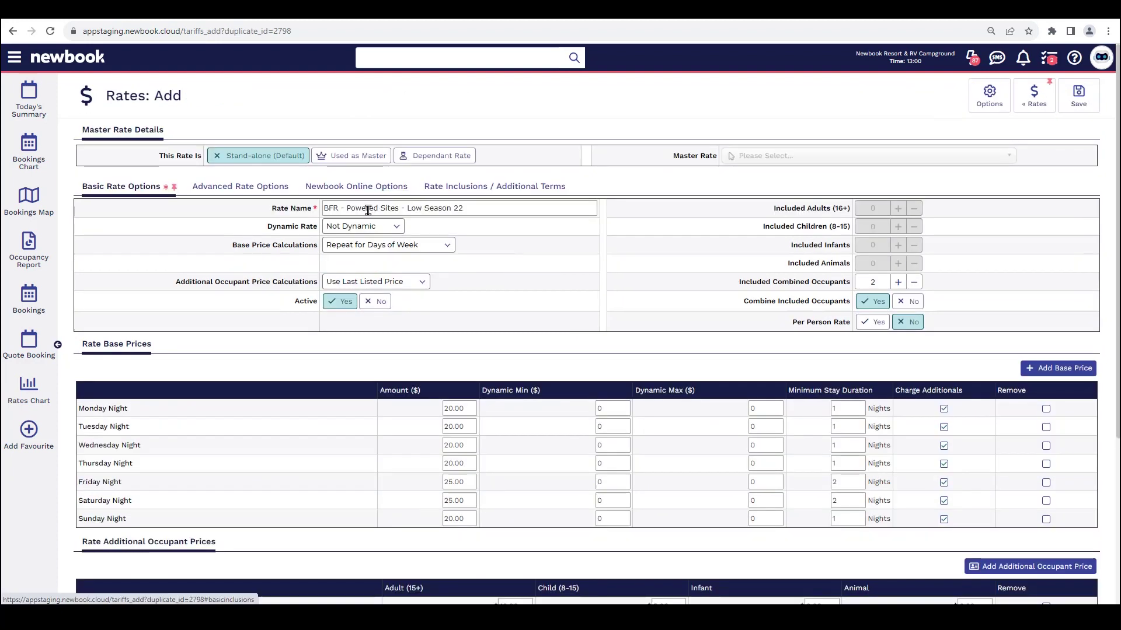
drag(406, 209, 429, 209)
text(Mid)
Set the base price amount to $25 for Monday to Thursday nights and Sunday night.
click(470, 408)
text(25)
key(ctrl+a)
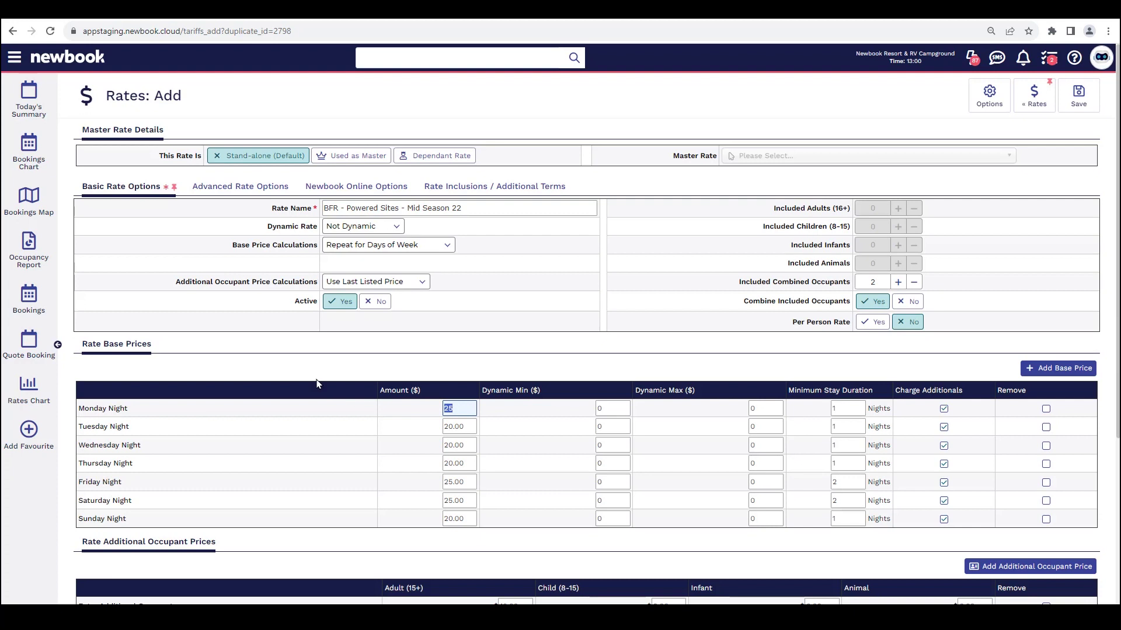
click(465, 426)
text(25)
click(462, 445)
text(25)
click(457, 463)
text(25)
click(470, 517)
text(25)
Set the base price amount to $30 for Friday and Saturday nights.
click(473, 484)
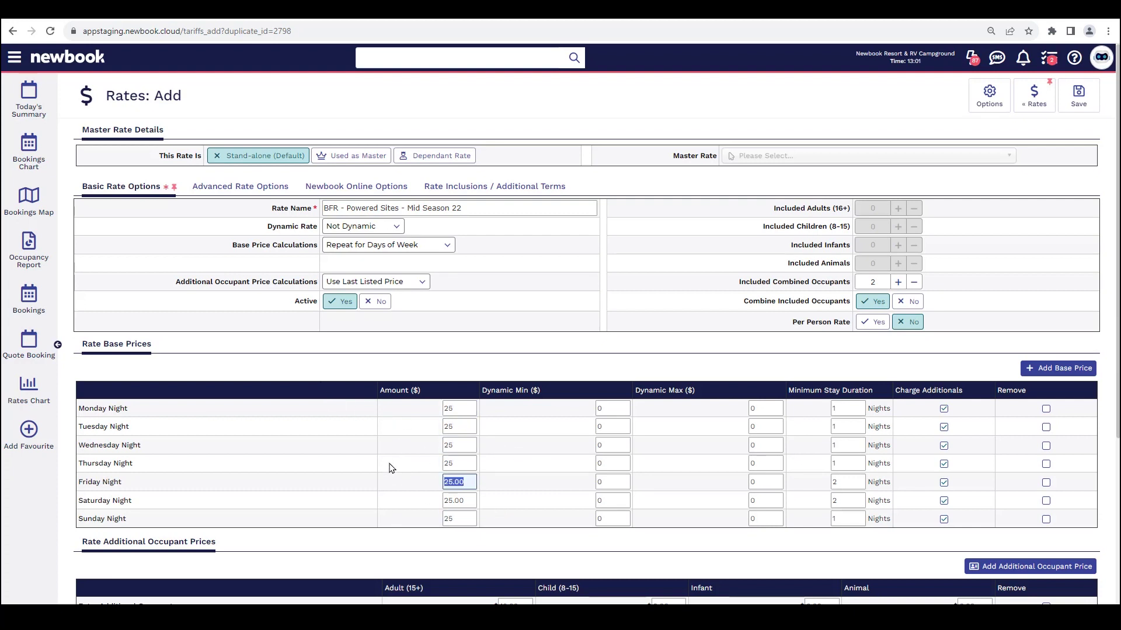
text(30)
click(472, 506)
text(30)
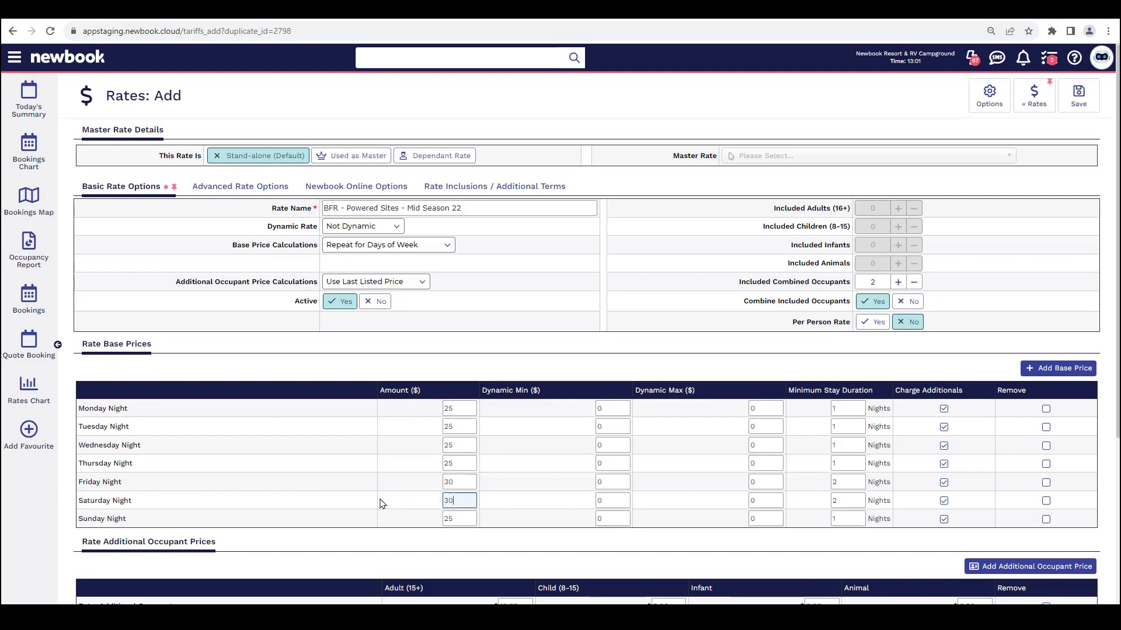
Review the extra additional occupant prices and deposit rules, and save the Mid Season 22 rate.
drag(471, 521, 440, 518)
drag(216, 426, 83, 425)
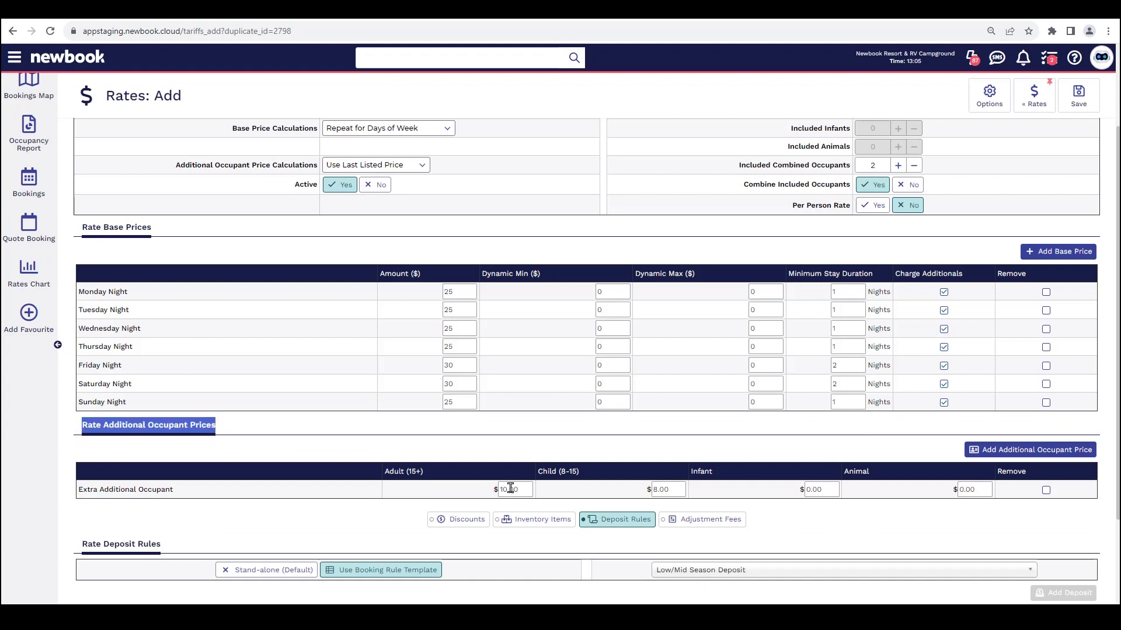
drag(523, 491, 489, 497)
key(Tab)
scroll(705, 509, down, 1)
scroll(704, 509, down, 1)
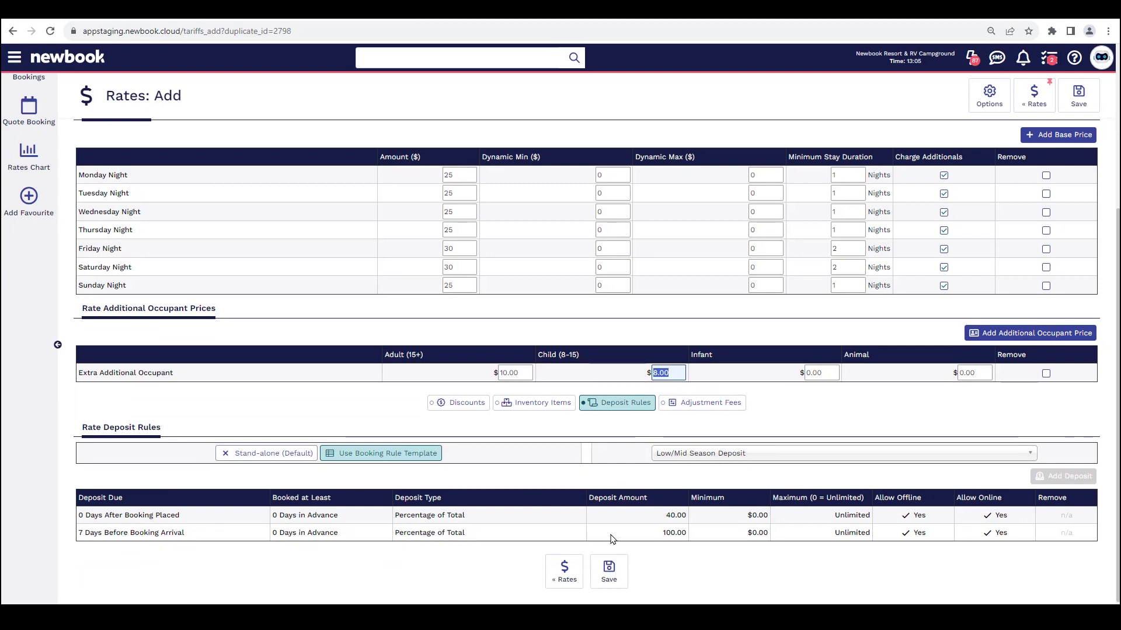
click(610, 575)
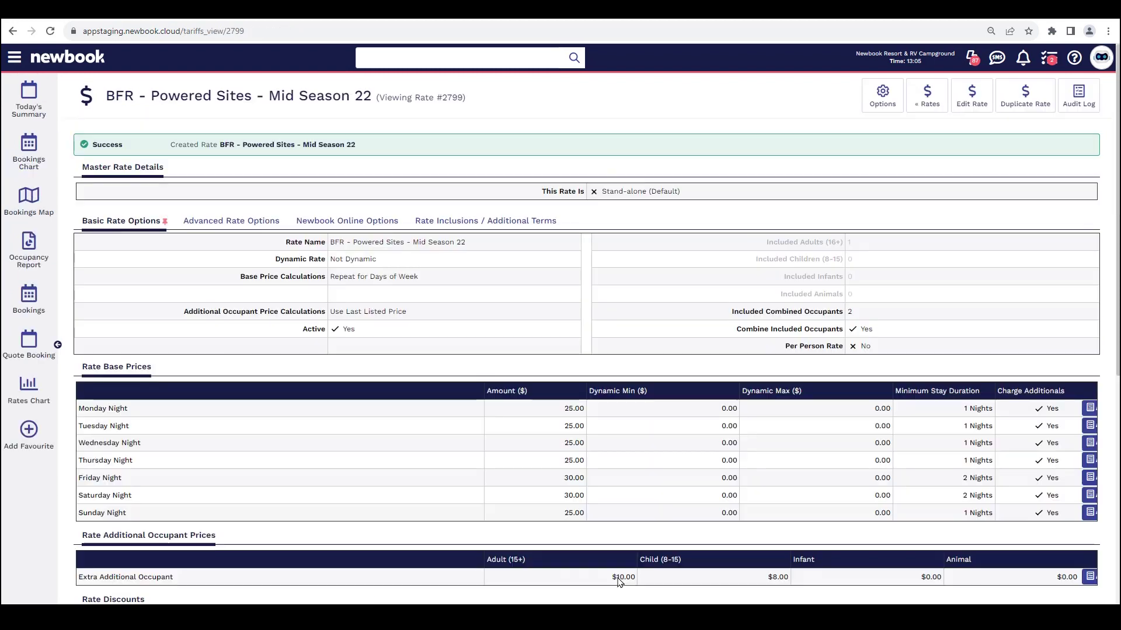
drag(169, 144, 384, 156)
click(384, 156)
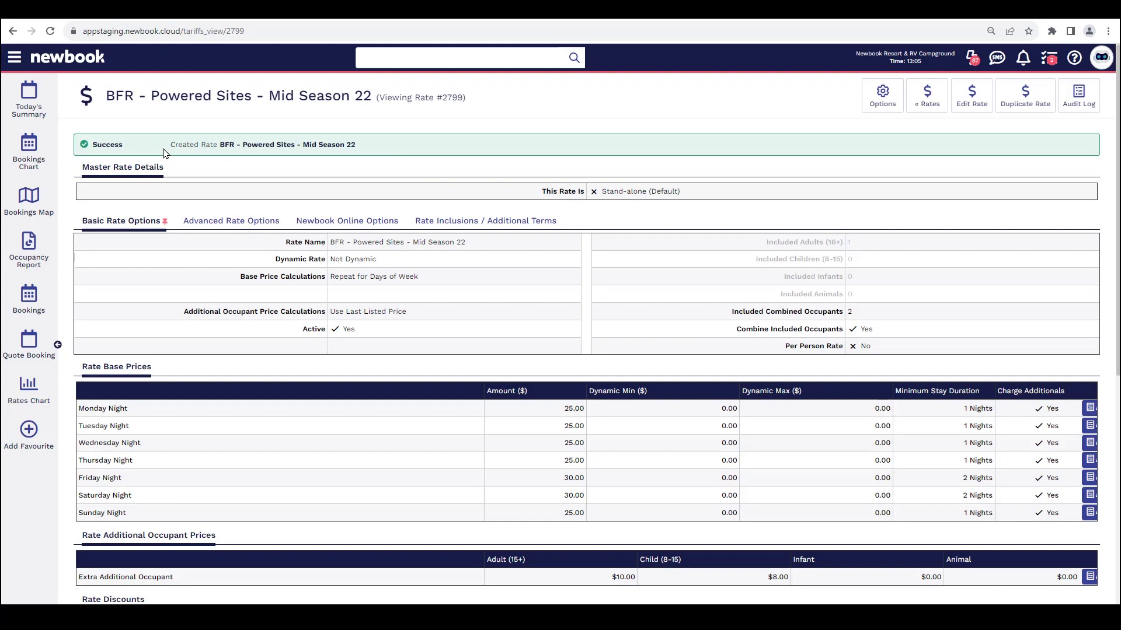
Add an applied rate for the powered sites Mid Season 22 rate and set its rate type to Best Flexible.
scroll(165, 155, down, 6)
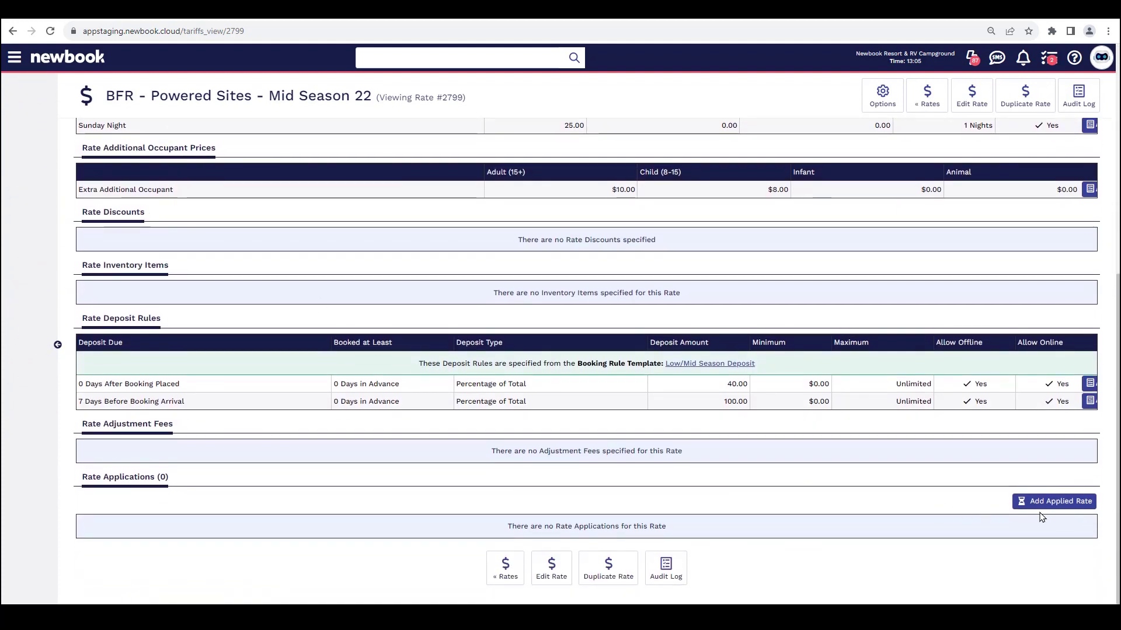
click(1051, 501)
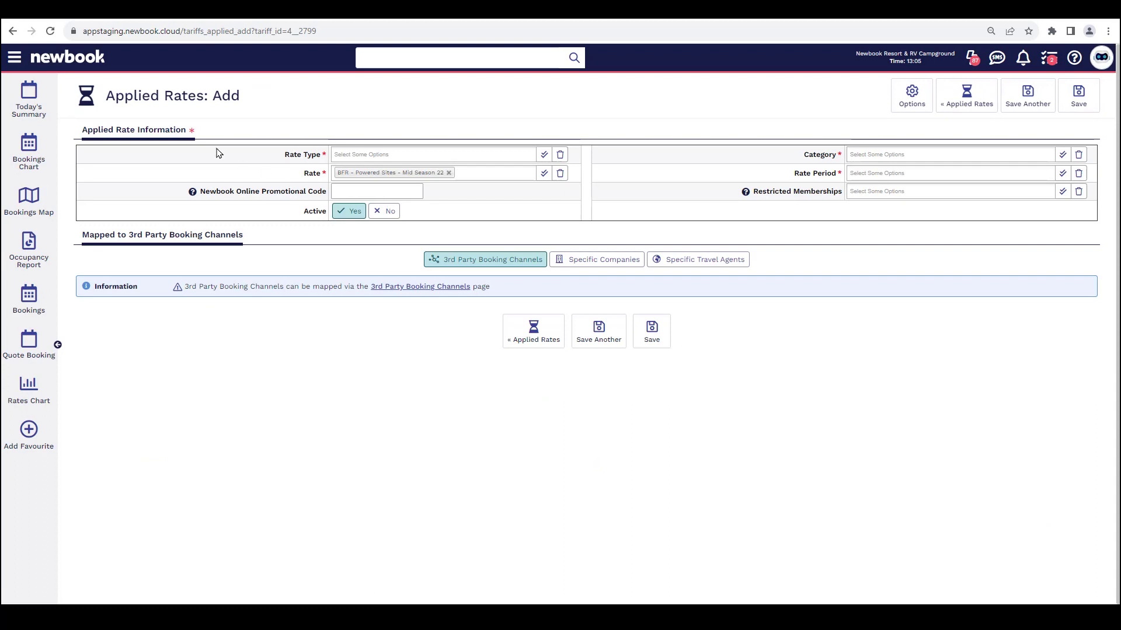
drag(104, 101, 243, 111)
click(243, 111)
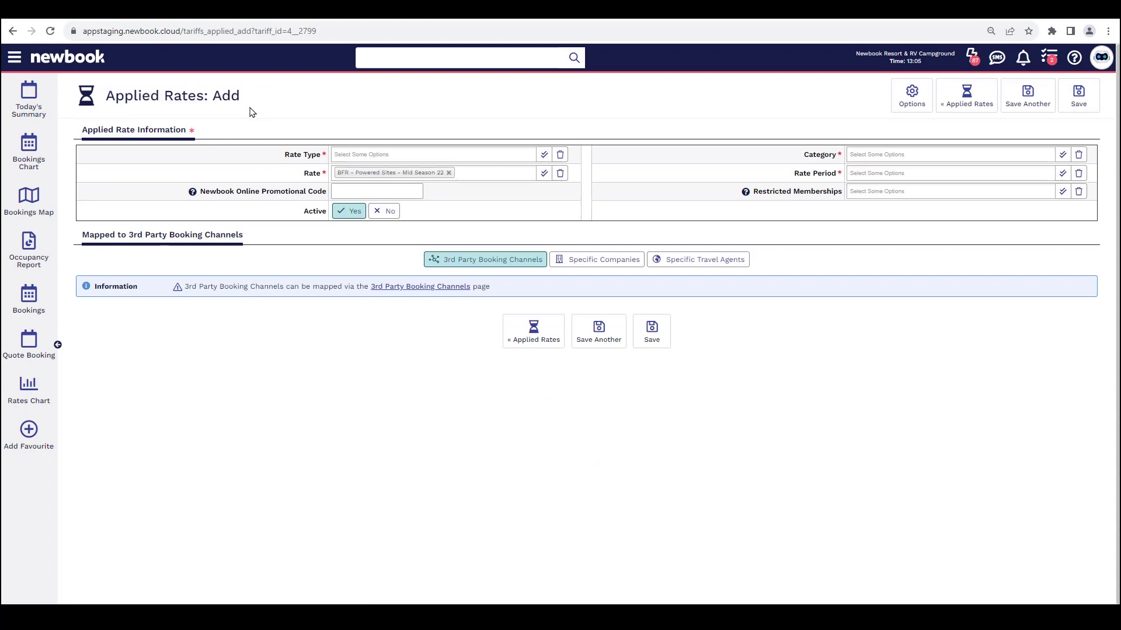
drag(284, 155, 324, 176)
drag(802, 154, 828, 177)
drag(284, 155, 321, 163)
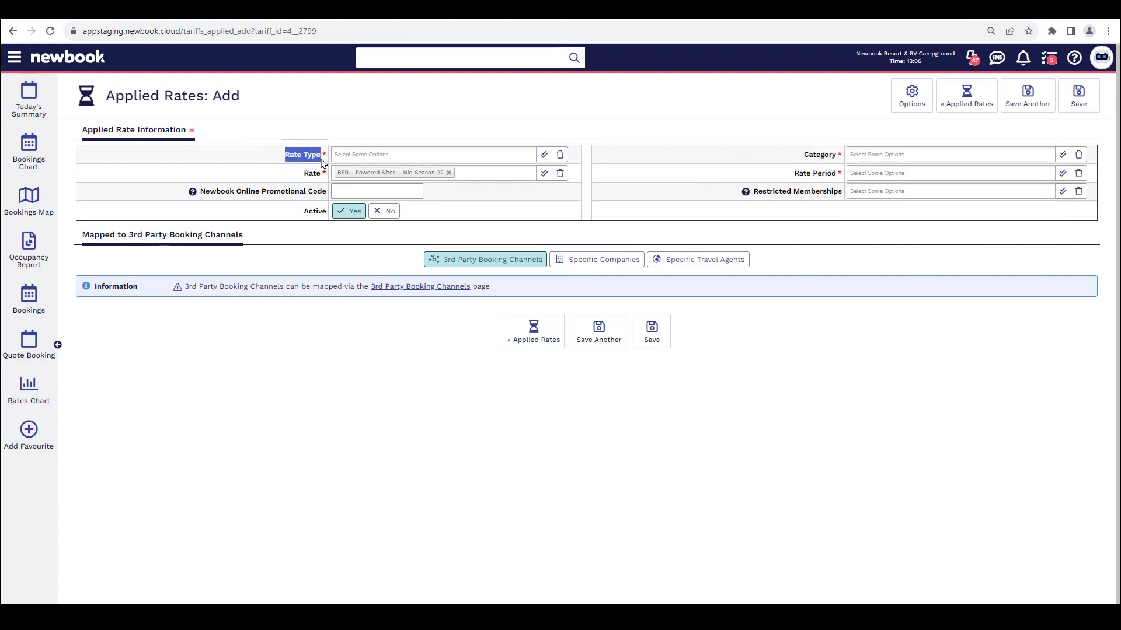
click(365, 153)
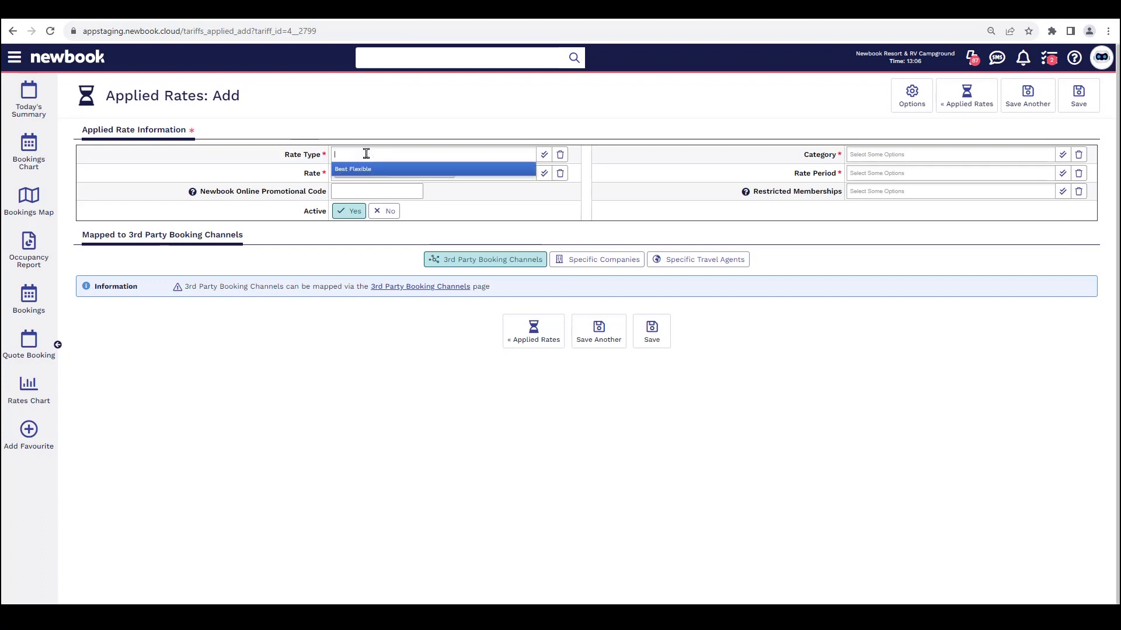
click(373, 170)
double_click(304, 177)
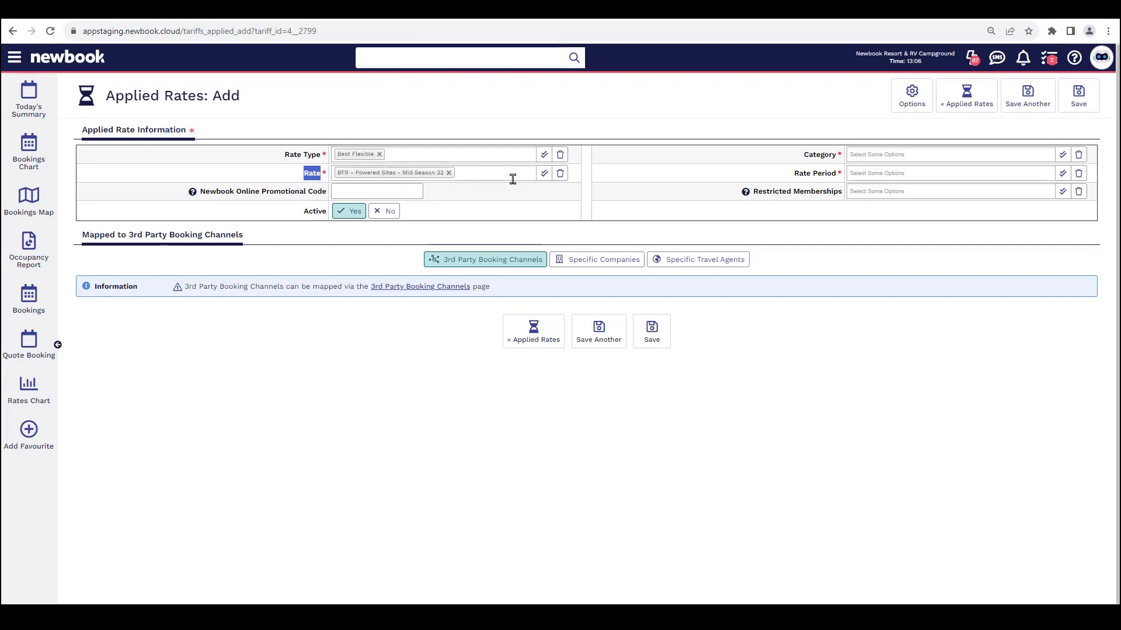
Assign the Powered RV Site category and Mid Season 22 period to the applied rate, and save it to continue with another.
drag(804, 157, 841, 156)
click(853, 155)
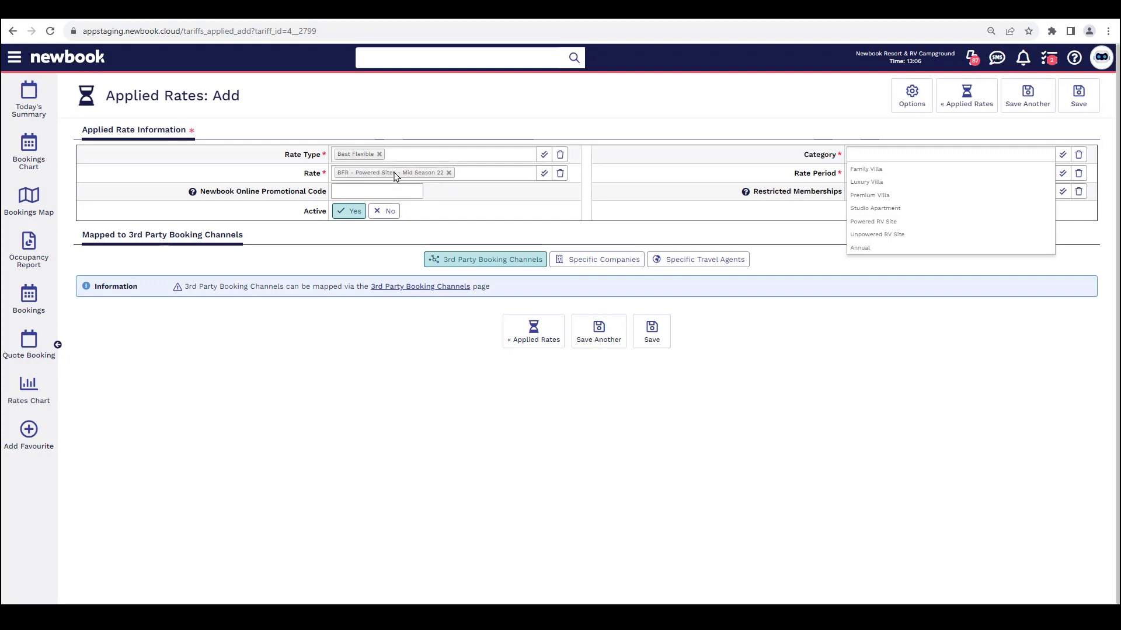
click(875, 223)
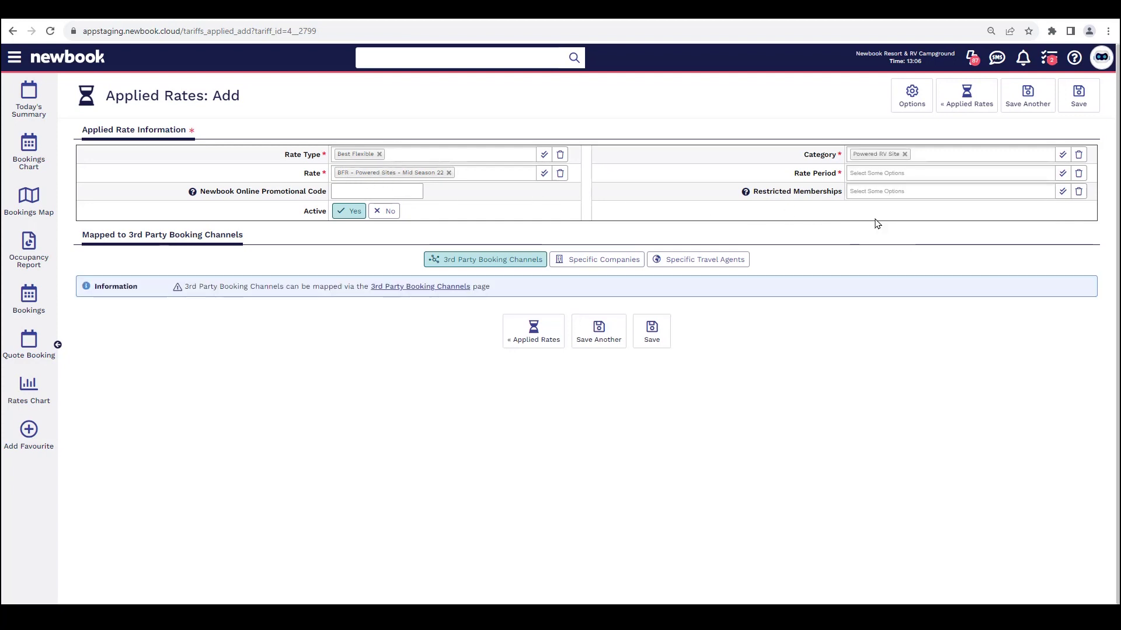
click(814, 175)
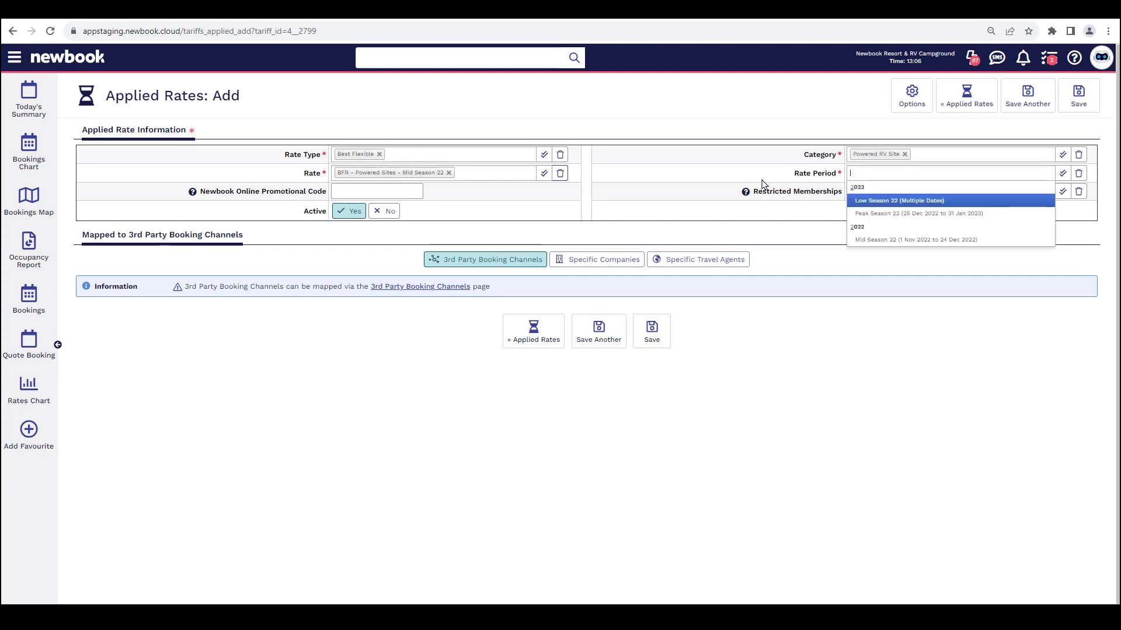
click(953, 240)
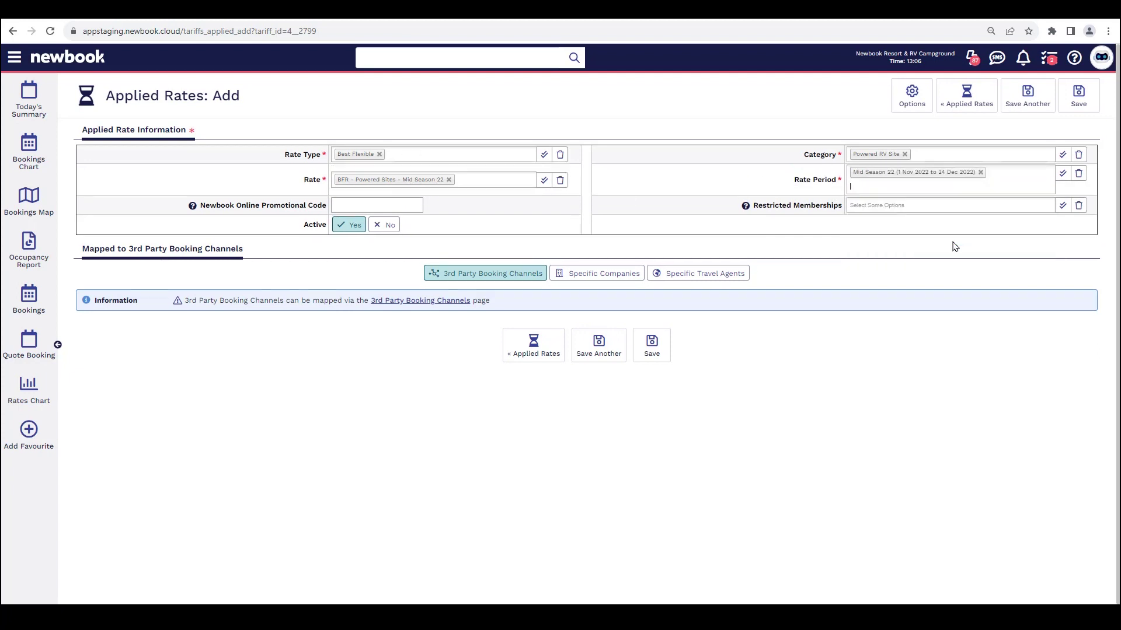
click(607, 346)
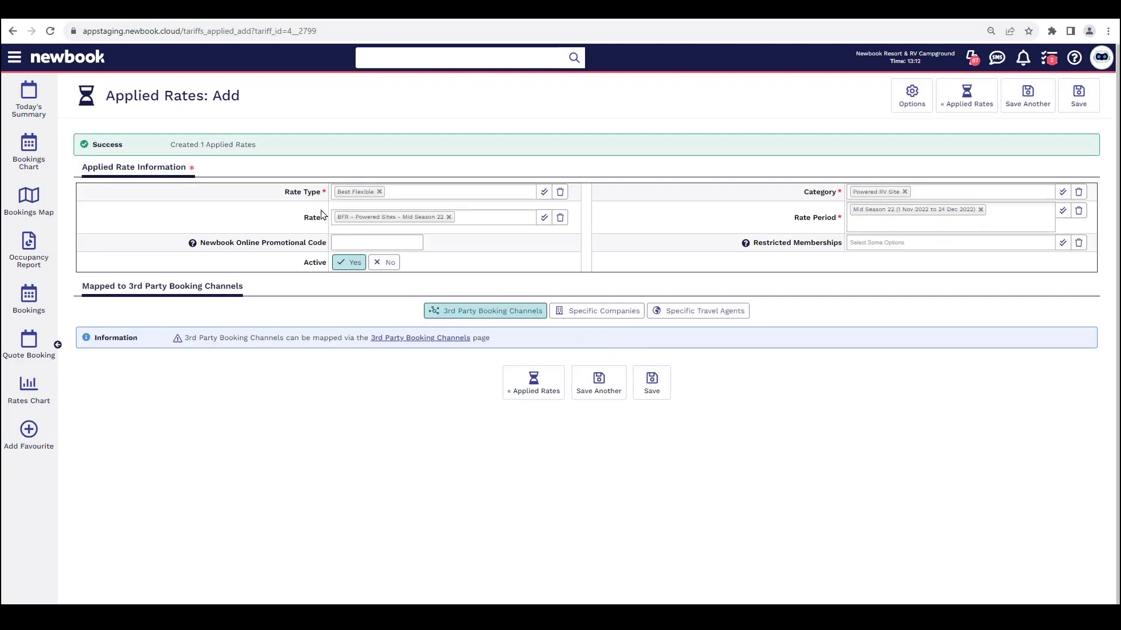
Replace the rate in the new applied rate with "BFR - Powered Sites - Low Season 22".
drag(171, 150, 266, 151)
click(265, 151)
click(384, 219)
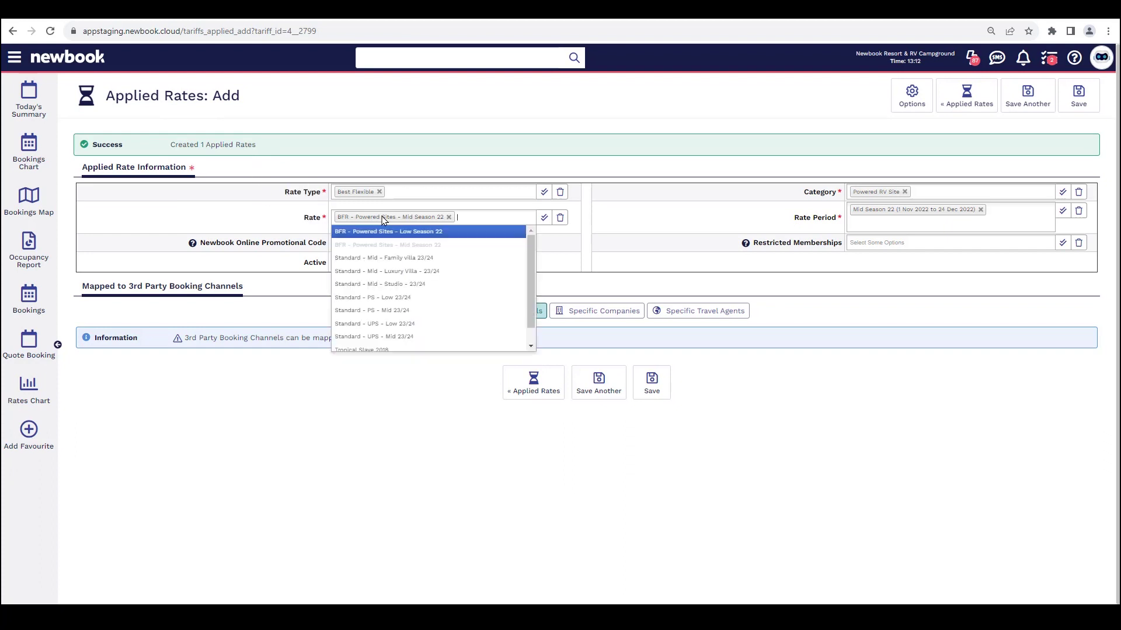
click(448, 217)
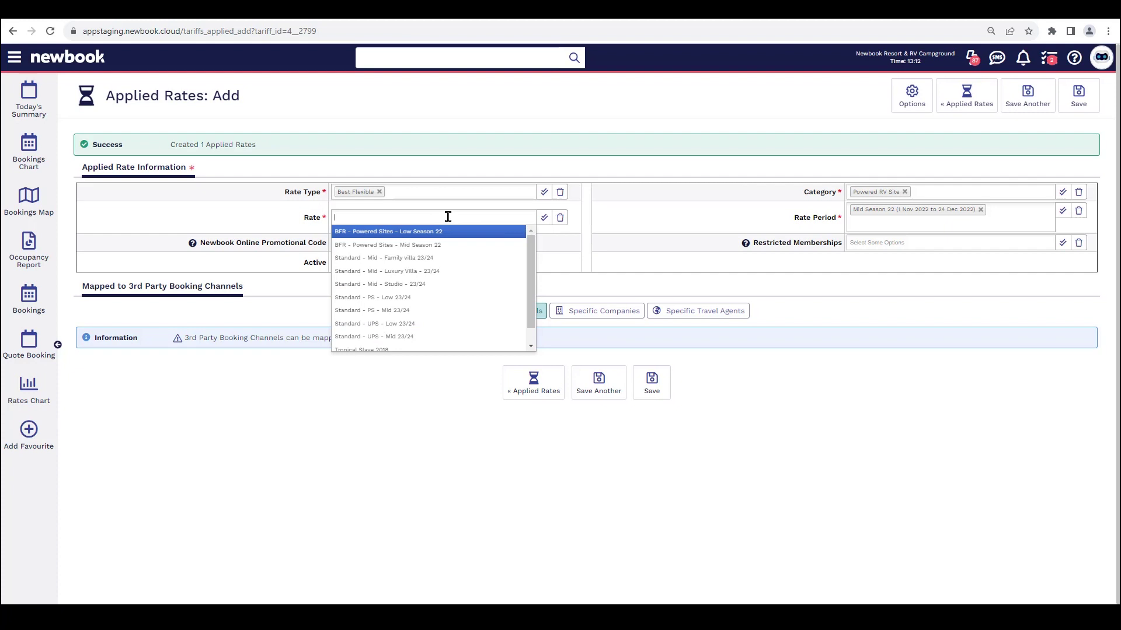
text(BF)
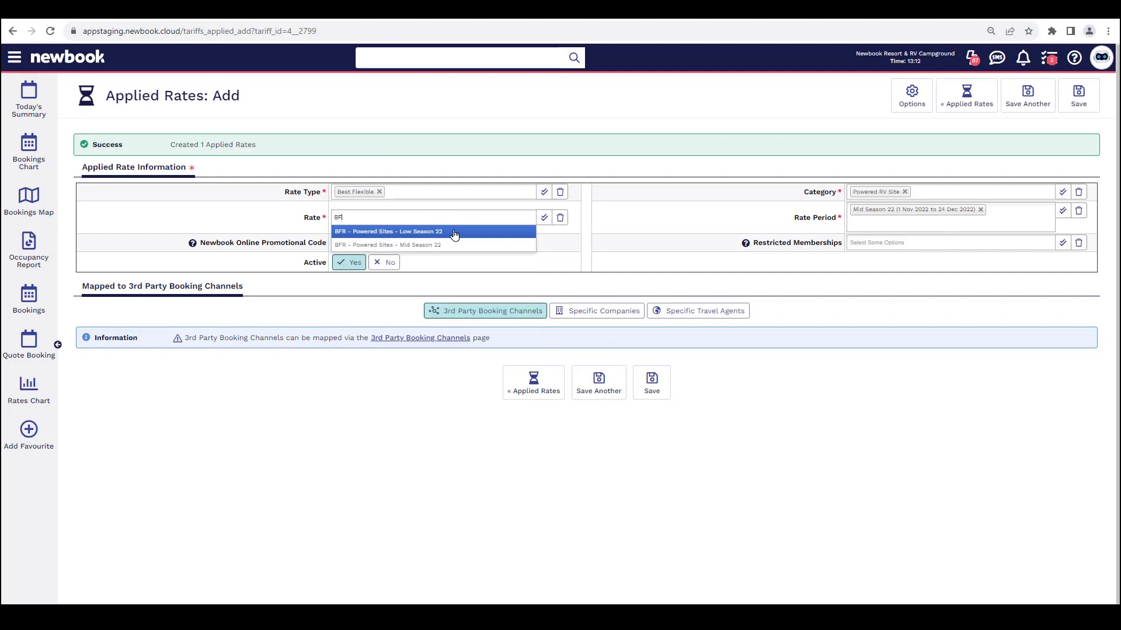
click(454, 233)
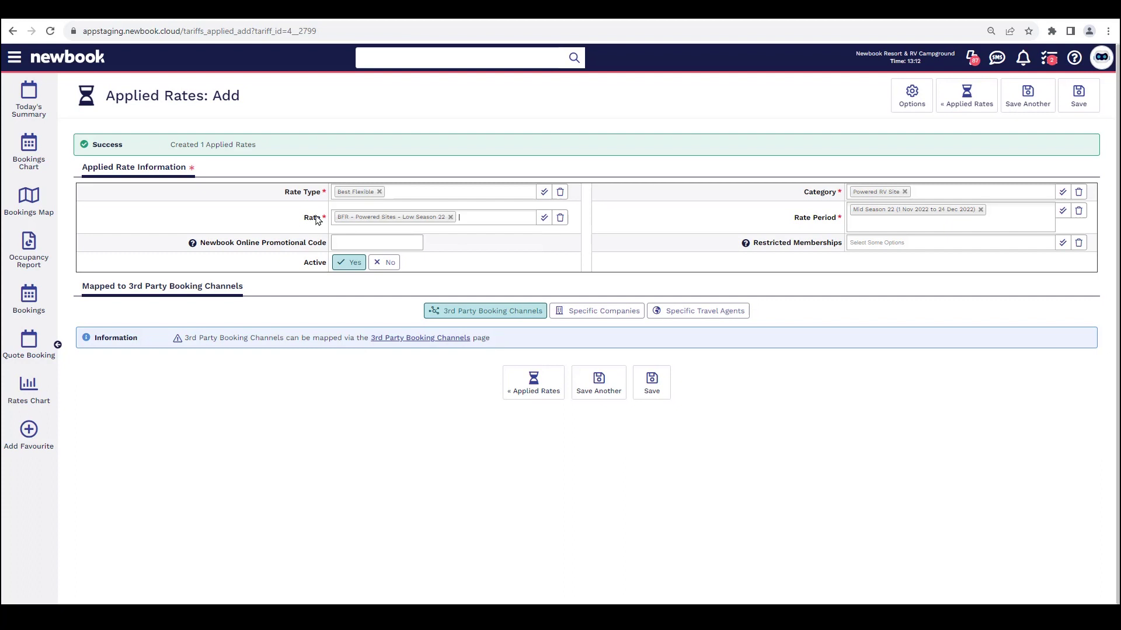
Replace the rate period with Low Season 22 and save the applied rate.
drag(802, 198, 845, 226)
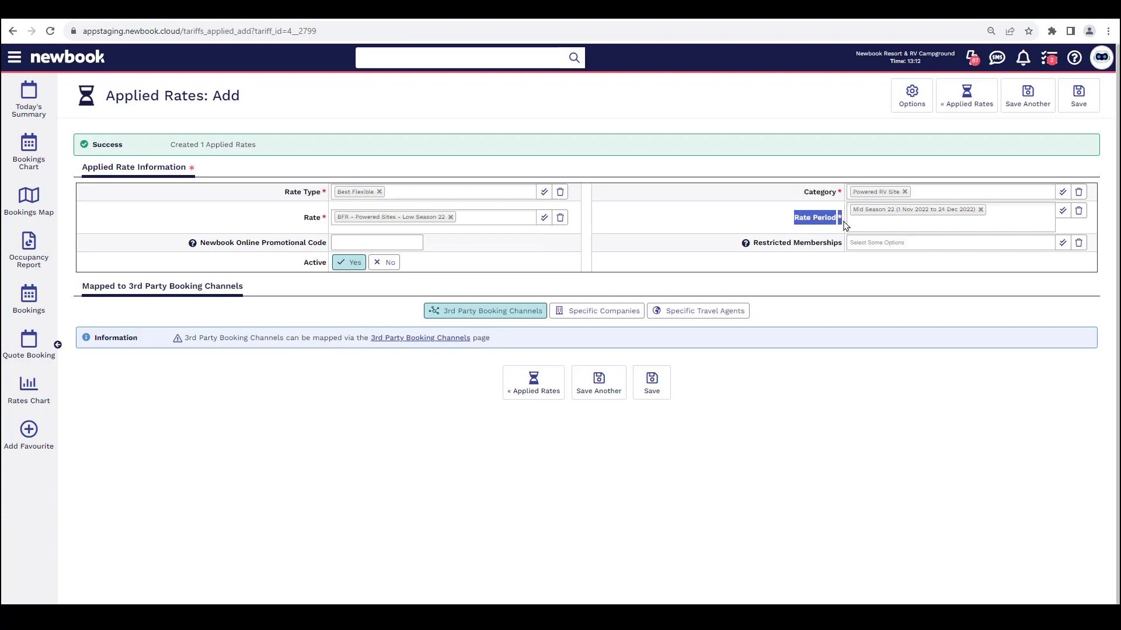
click(980, 210)
click(930, 211)
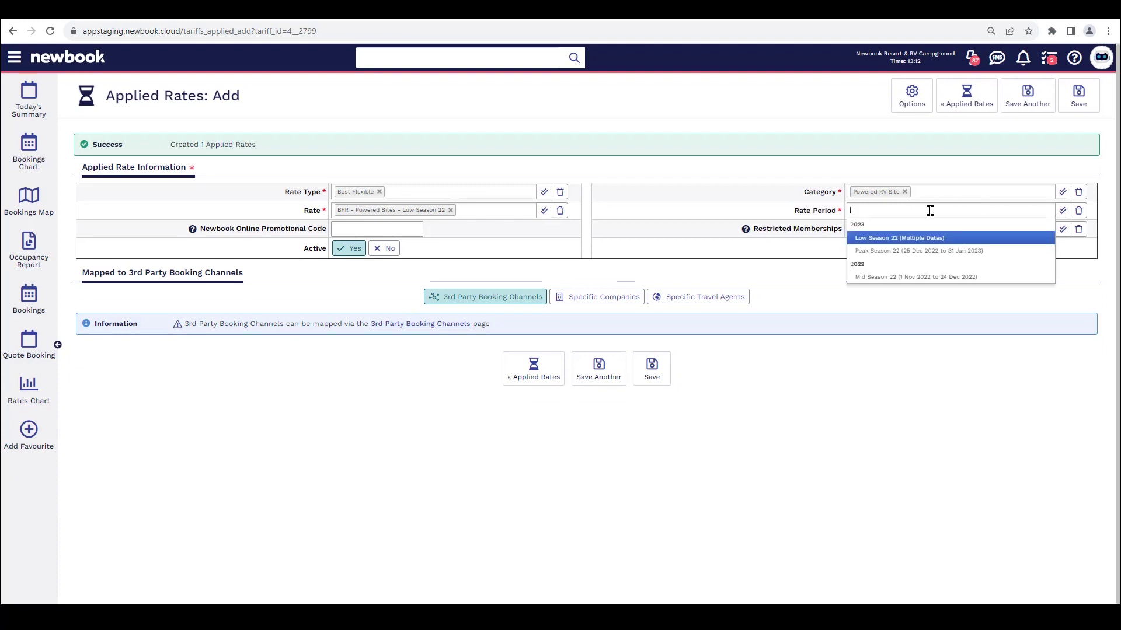
click(924, 239)
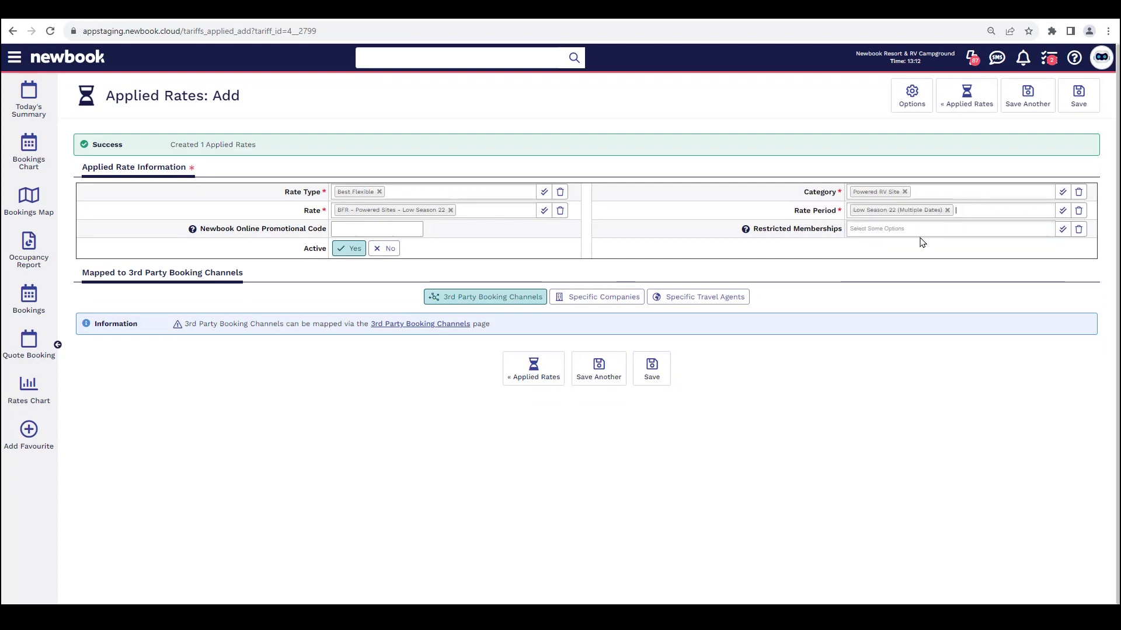
click(652, 369)
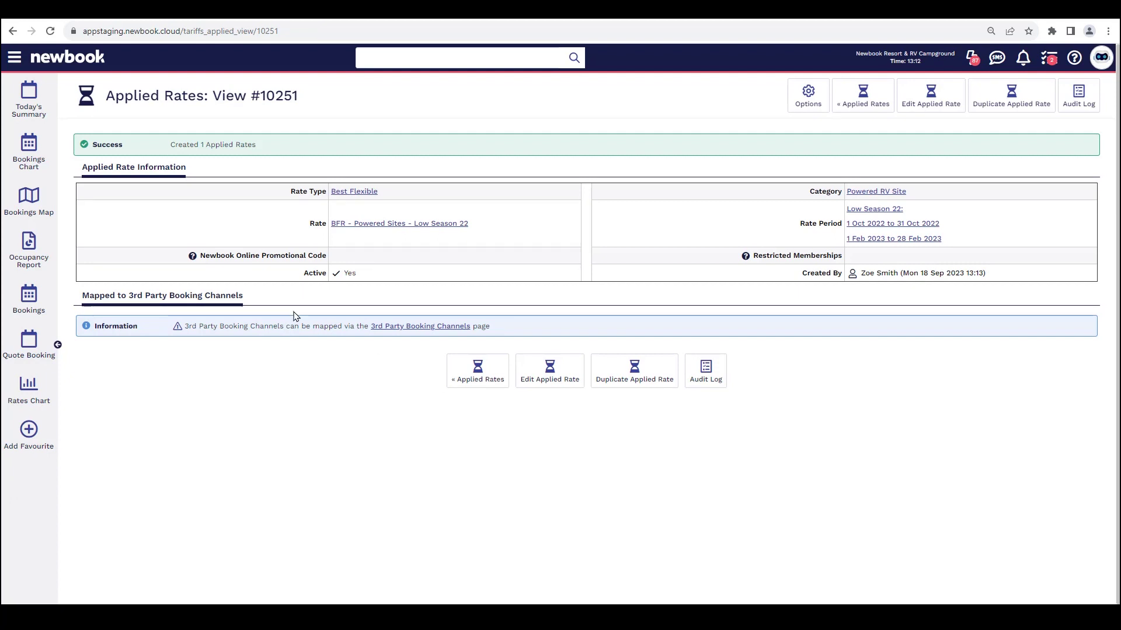
Open the Rates Chart and check the Best Flexible rates, minimum nights and rate period for Powered RV Site in October 2022.
click(13, 61)
text(rates ch)
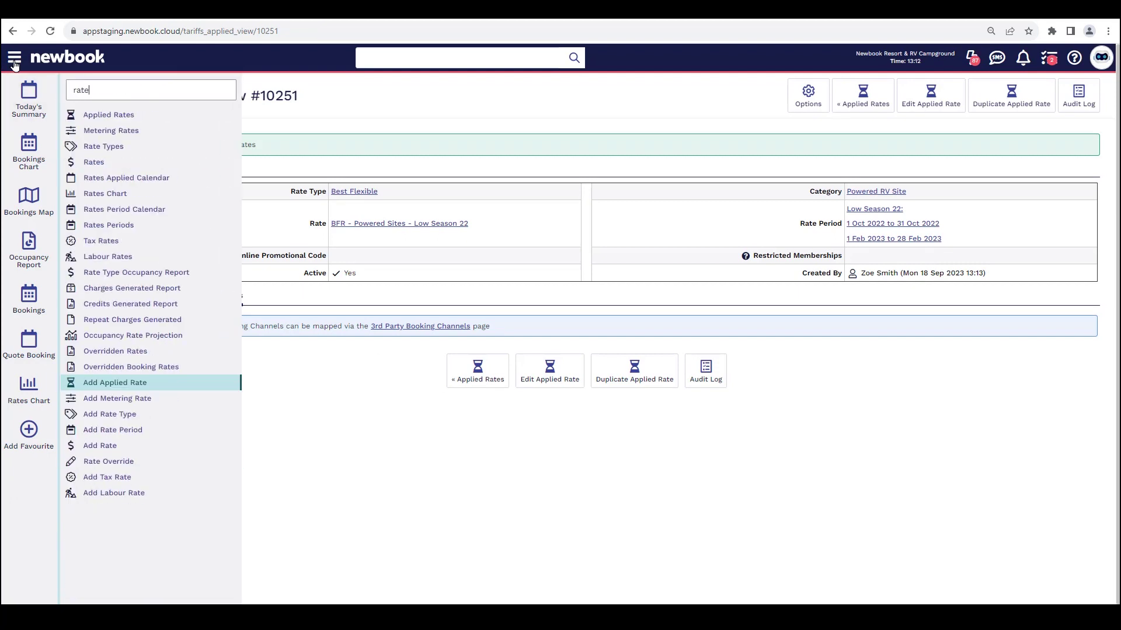
click(210, 109)
drag(210, 109, 105, 97)
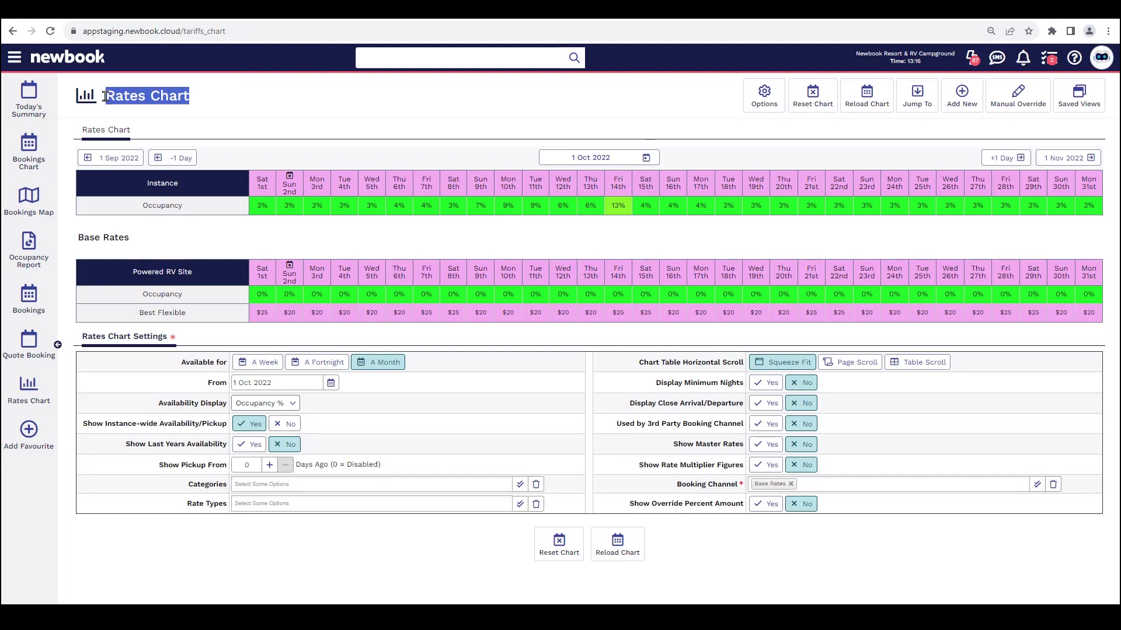
click(116, 97)
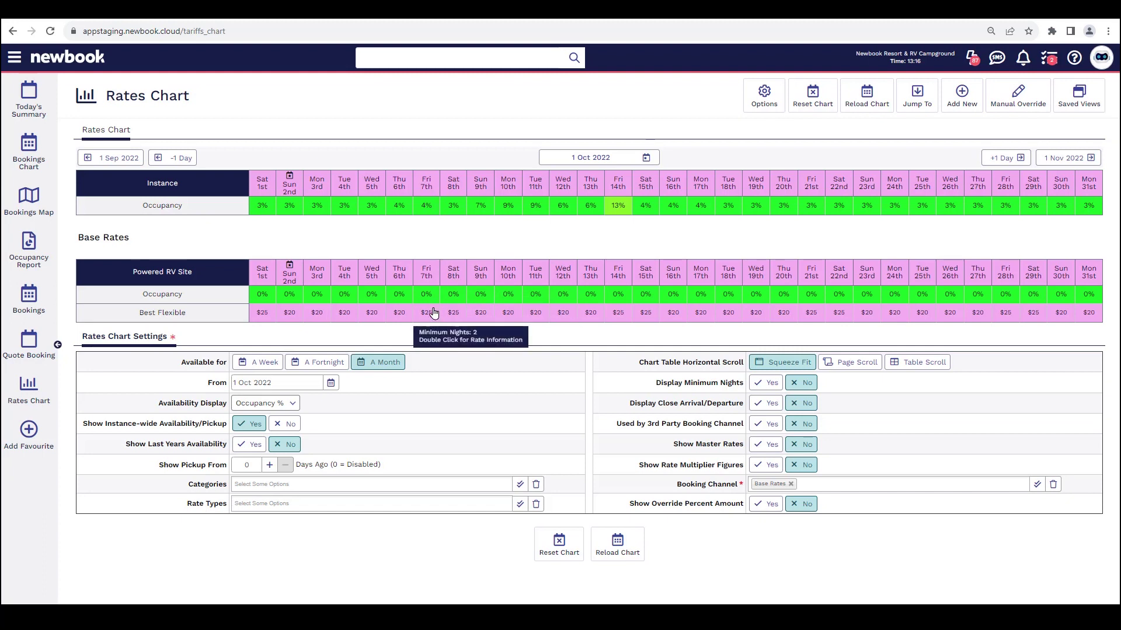
mouse_move(432, 275)
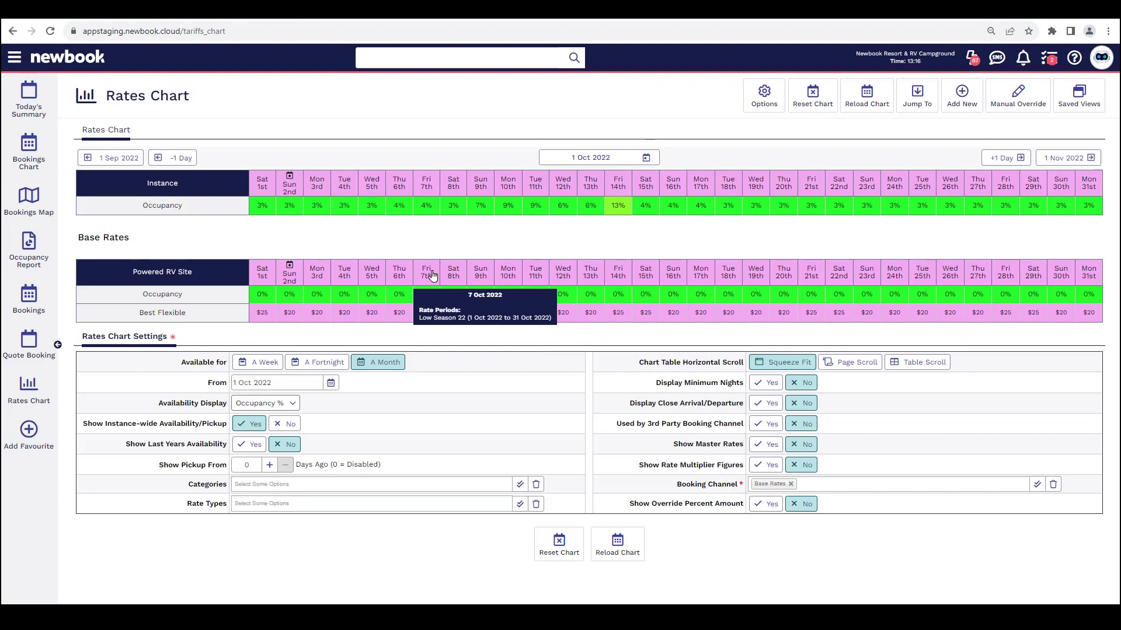
Advance the rates chart to November 2022 and check the rate period, minimum nights and Best Flexible rates for Powered RV Site.
click(1089, 162)
mouse_move(271, 185)
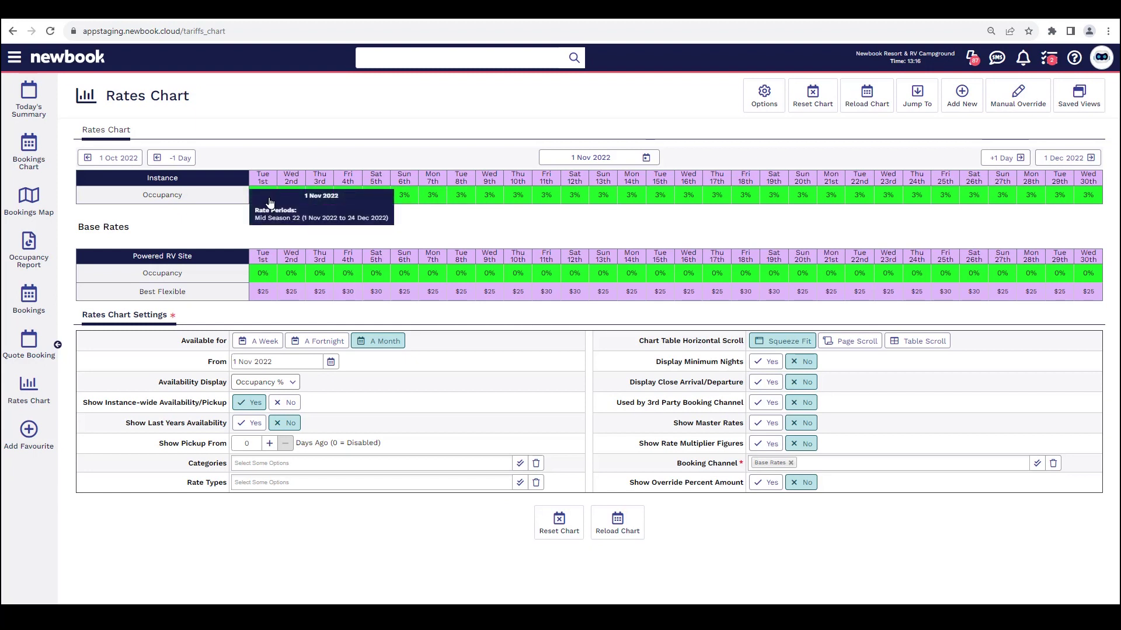
mouse_move(275, 297)
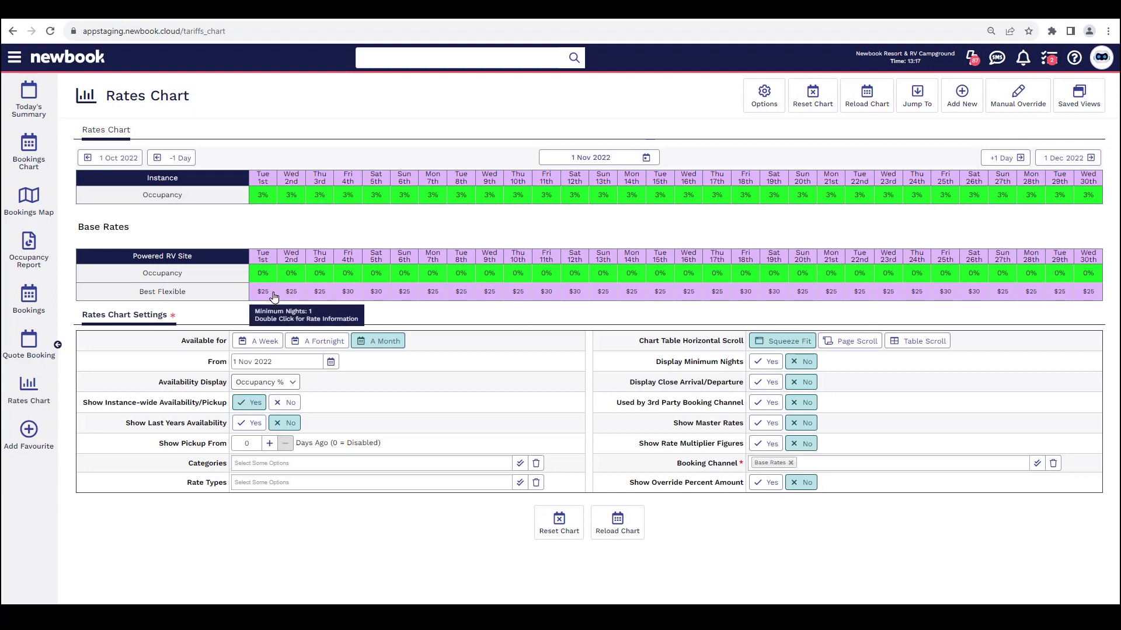
mouse_move(371, 298)
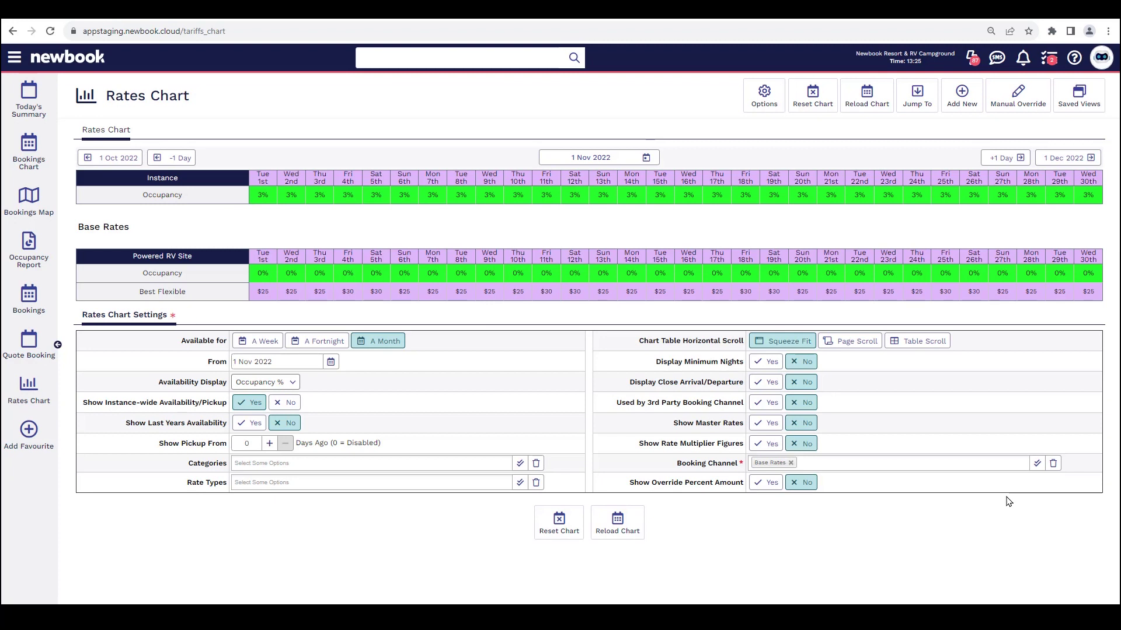
Open the Knowledge Base help and look at the recommended articles for the Rates Chart.
click(1074, 57)
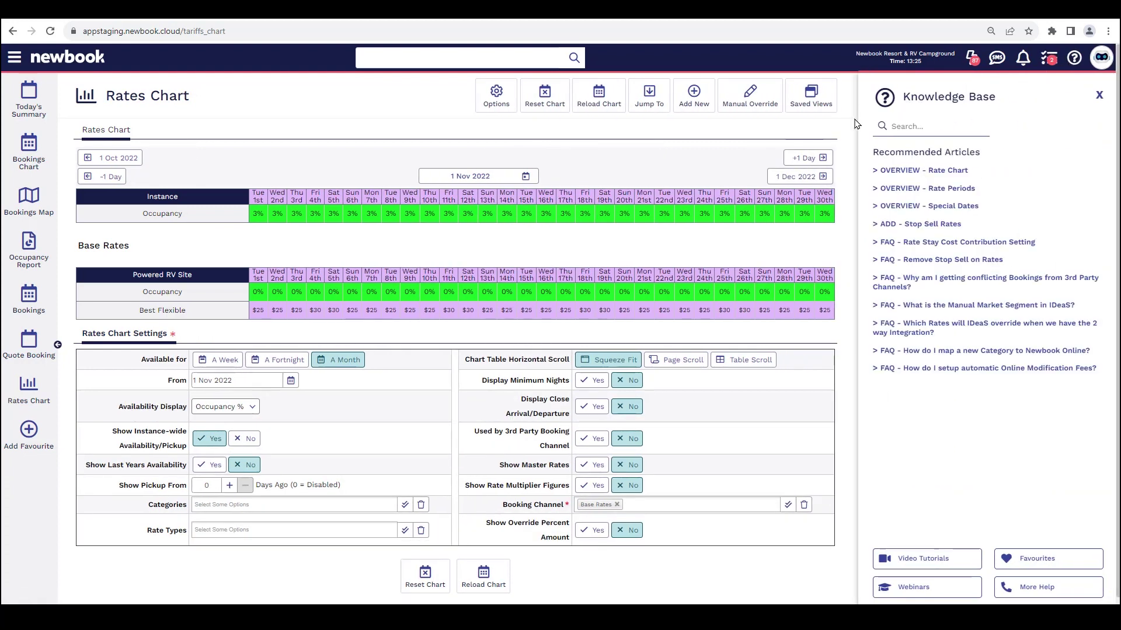
drag(872, 153, 985, 154)
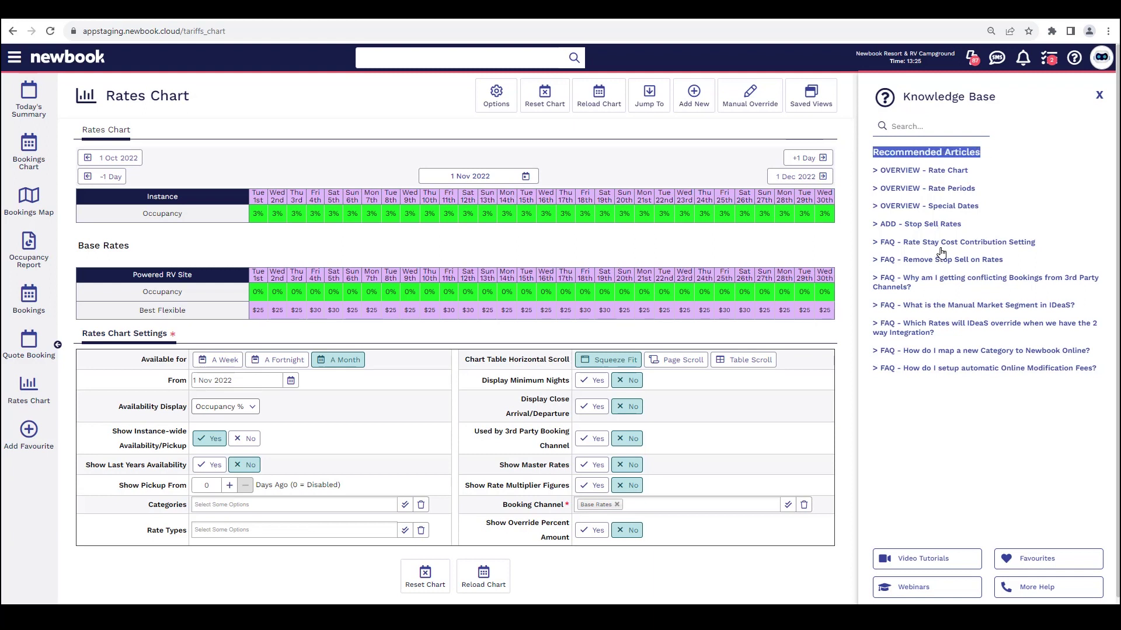